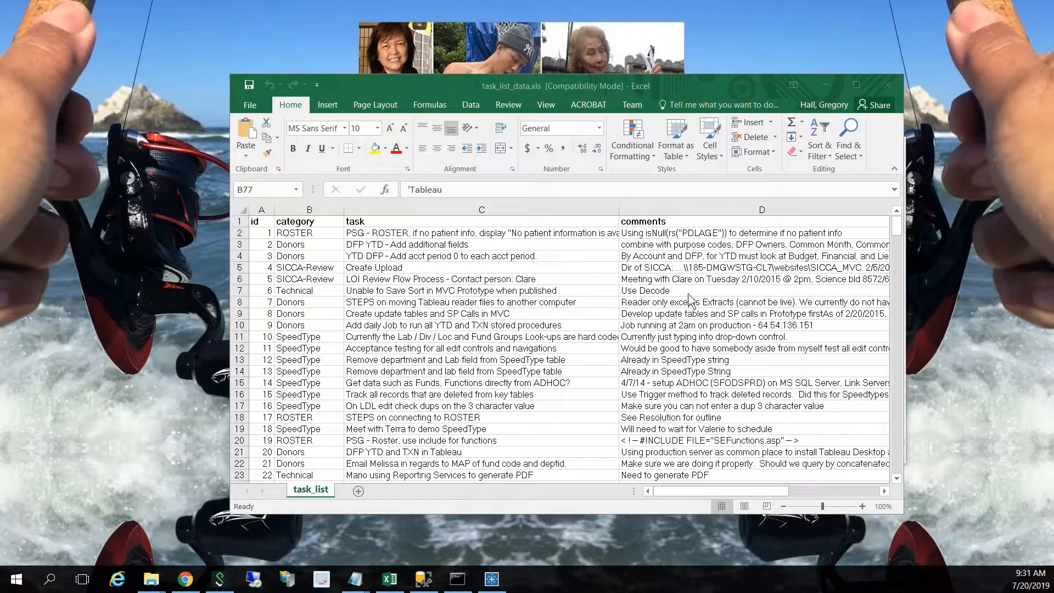
Step: Look through the task rows and their categories in task_list_data.xls down to the Tableau entry, and minimize the workbook
{"action": "scroll", "coordinate": [527, 324], "scroll_direction": "down", "scroll_amount": 13}
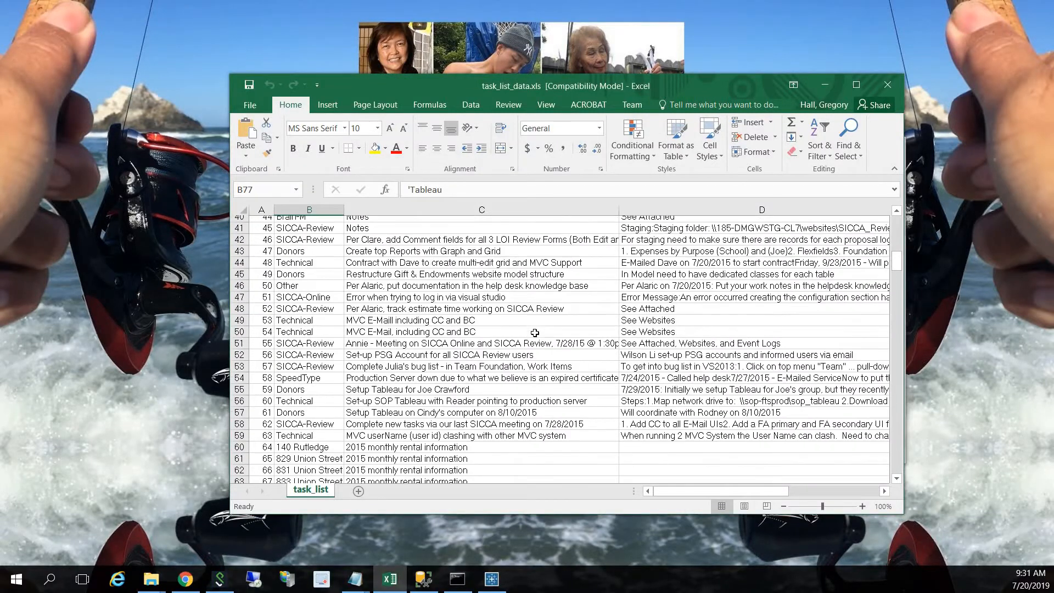
{"action": "scroll", "coordinate": [534, 332], "scroll_direction": "down", "scroll_amount": 7}
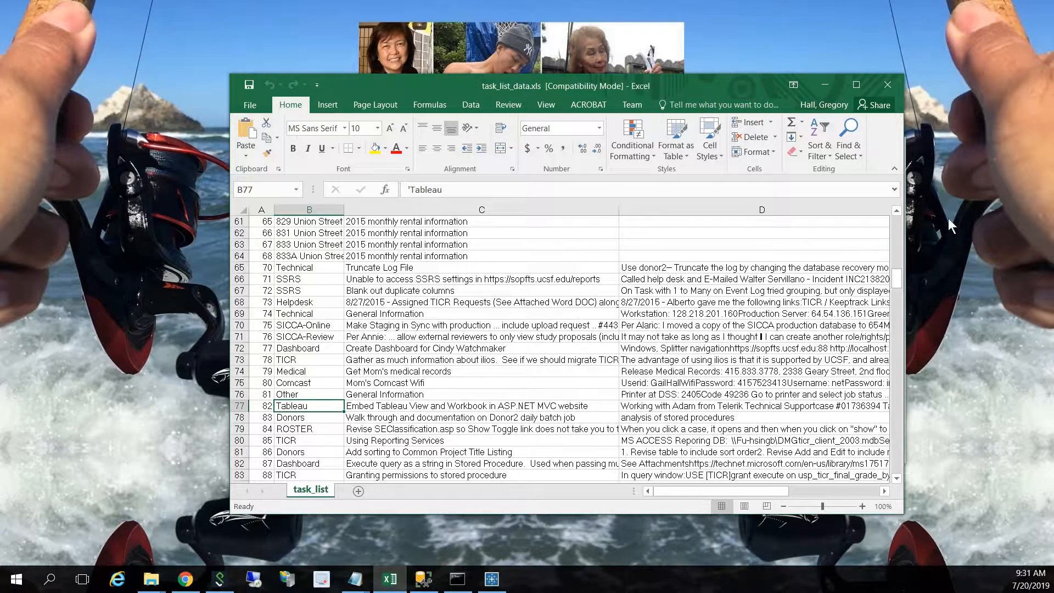
{"action": "left_click", "coordinate": [824, 84]}
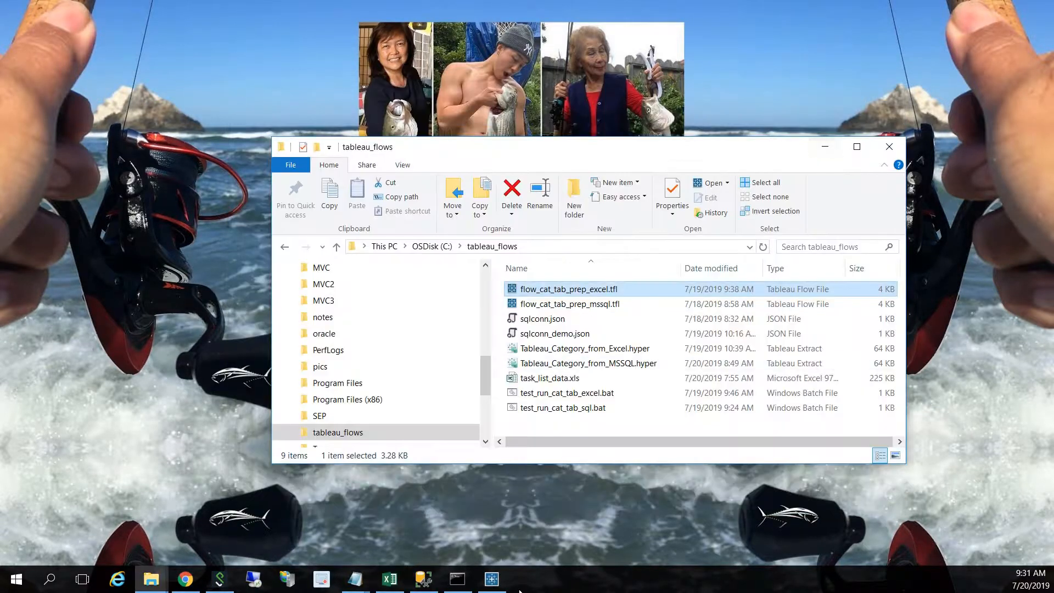
Step: Switch to Tableau Prep Builder and inspect the Clean 1 step, collapsing its changes list and expanding the flow's connections
{"action": "left_click", "coordinate": [492, 579]}
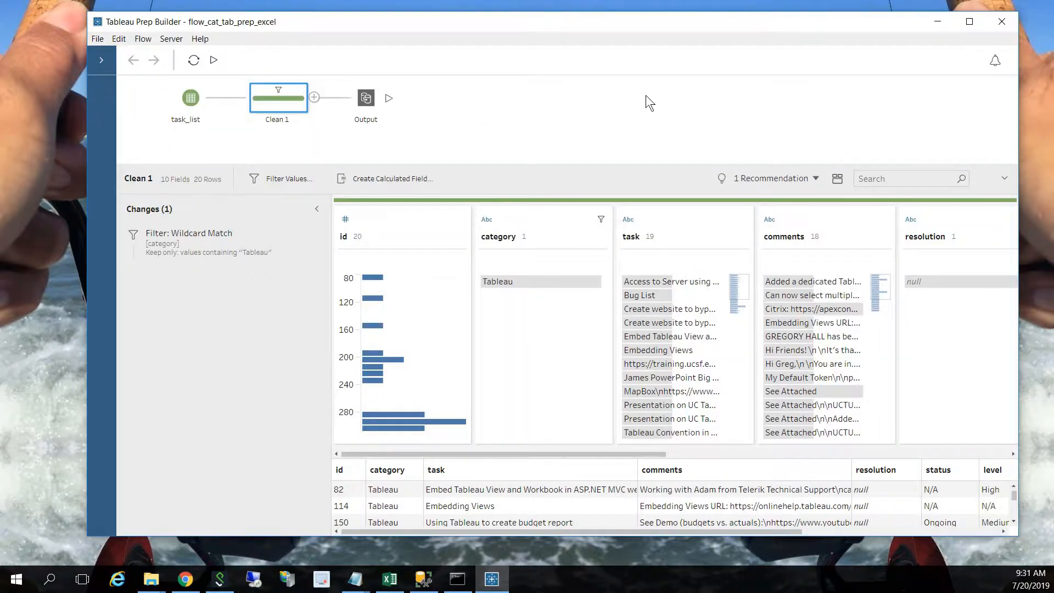
{"action": "left_click", "coordinate": [316, 208]}
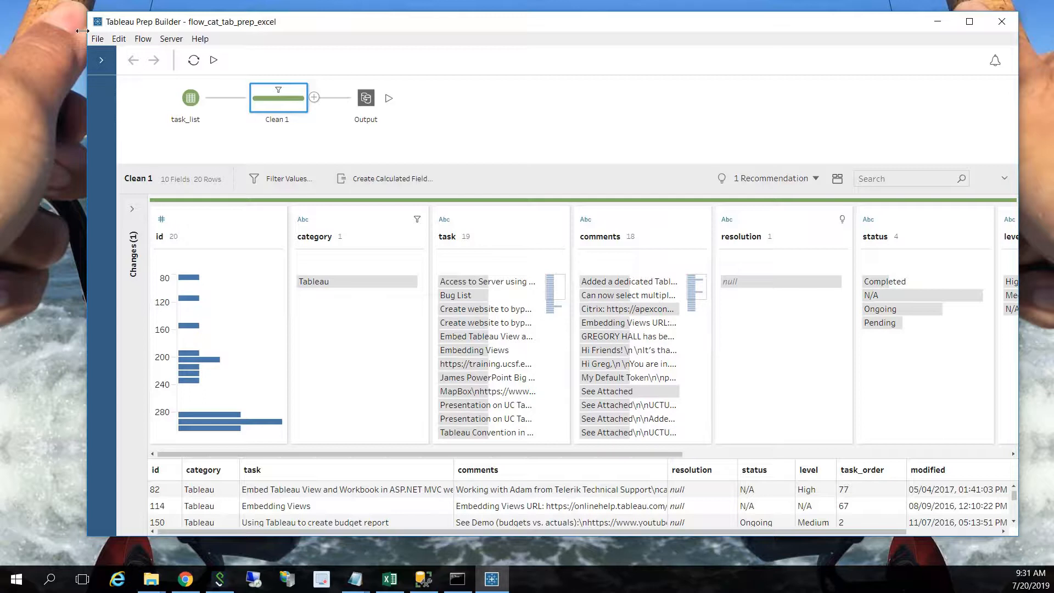
{"action": "left_click", "coordinate": [101, 60]}
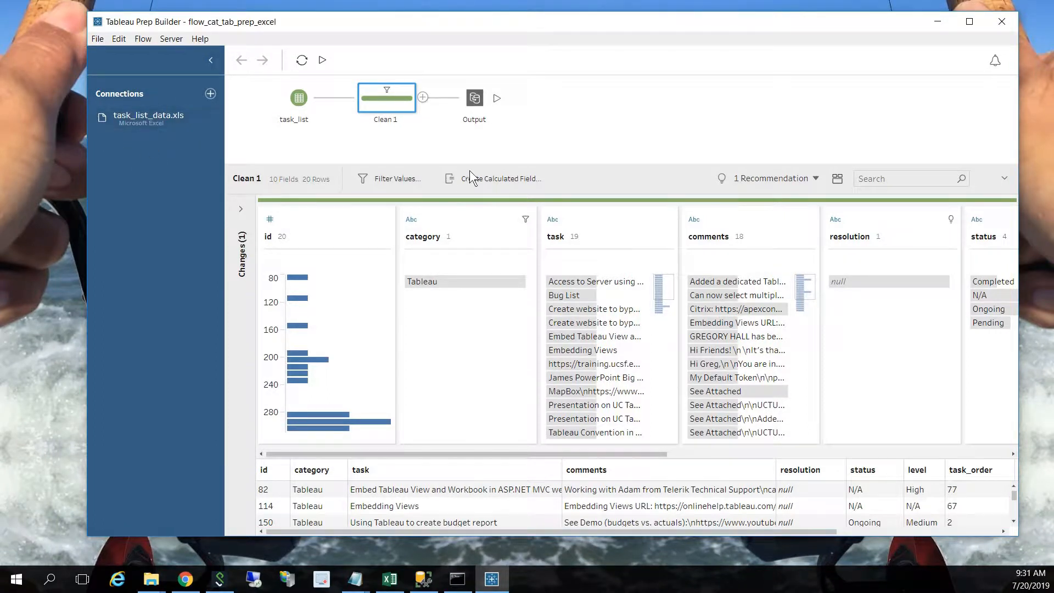
Step: Review the Output step's file name, location and output type, and close Tableau Prep Builder
{"action": "left_click", "coordinate": [477, 100]}
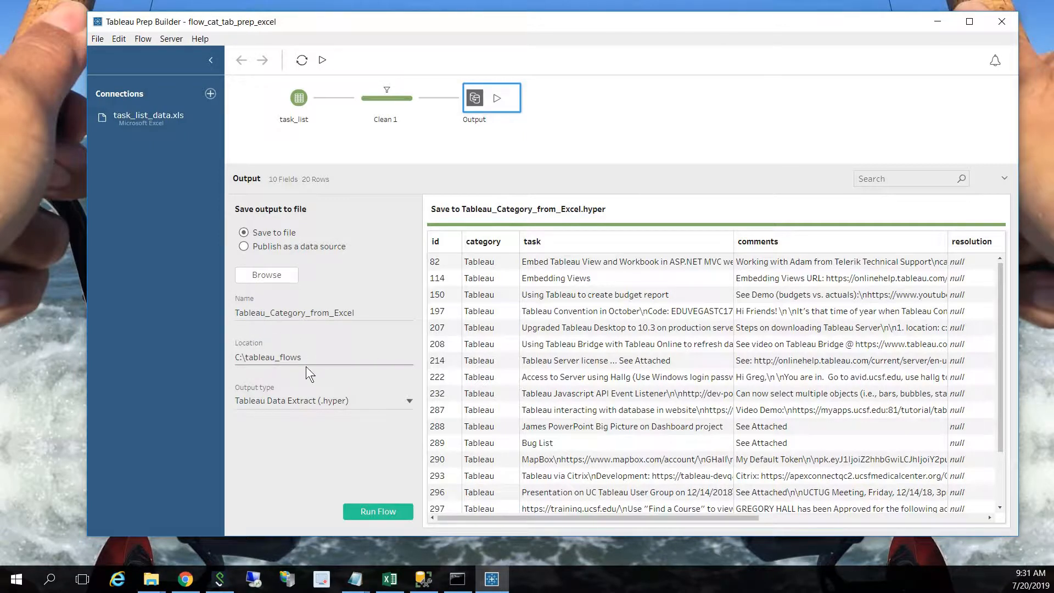
{"action": "double_click", "coordinate": [340, 311]}
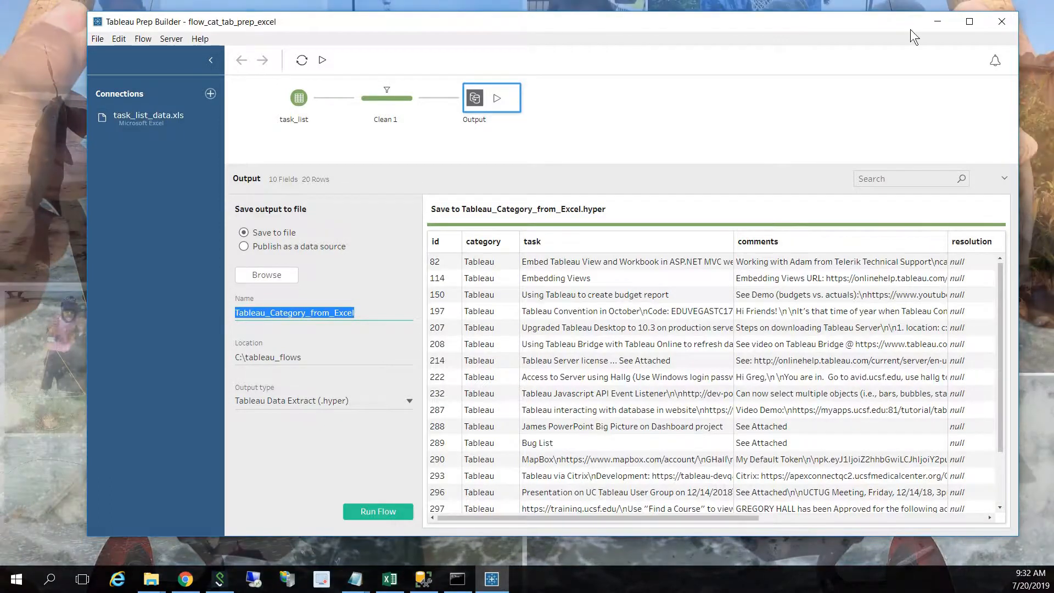
{"action": "left_click", "coordinate": [998, 20]}
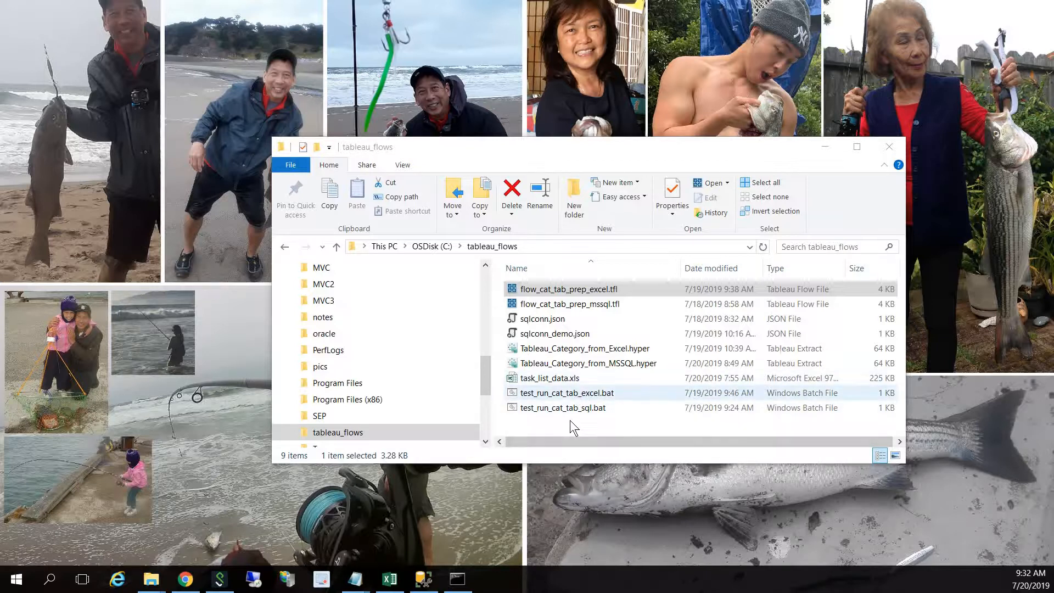
Step: Bring up test_run_cat_tab_excel.bat in Notepad and examine its scripts folder path, tableau-prep-cli.bat -t command and flow file path
{"action": "mouse_move", "coordinate": [355, 582]}
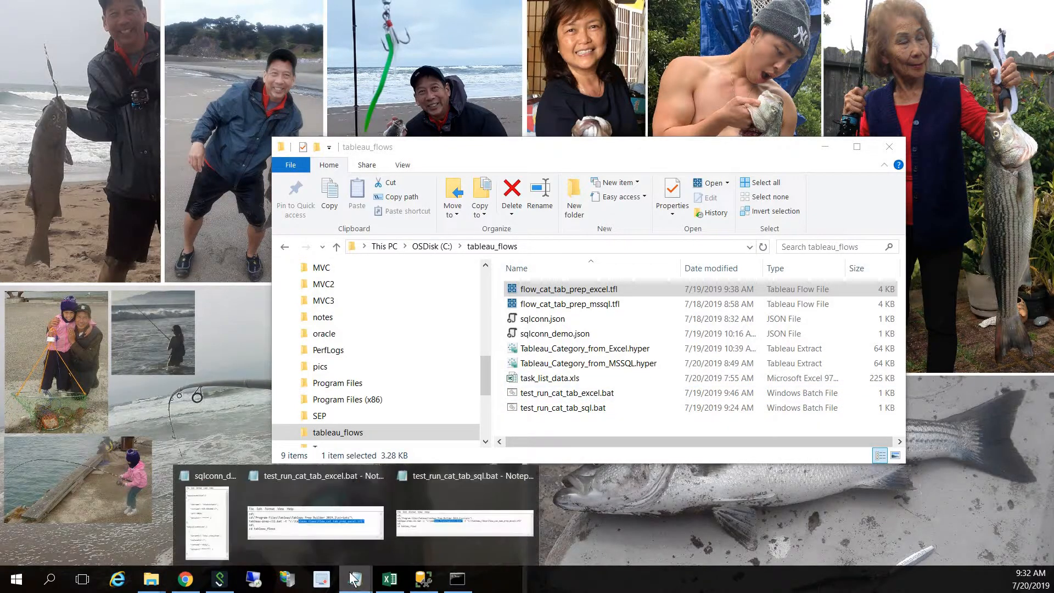
{"action": "left_click", "coordinate": [364, 519]}
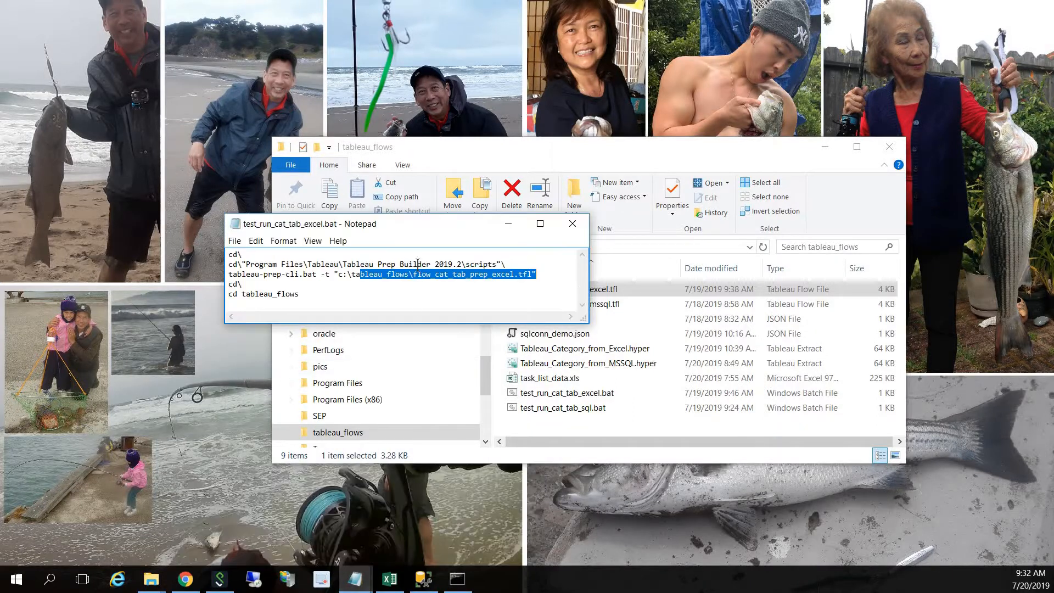
{"action": "left_click_drag", "start_coordinate": [460, 223], "coordinate": [610, 219]}
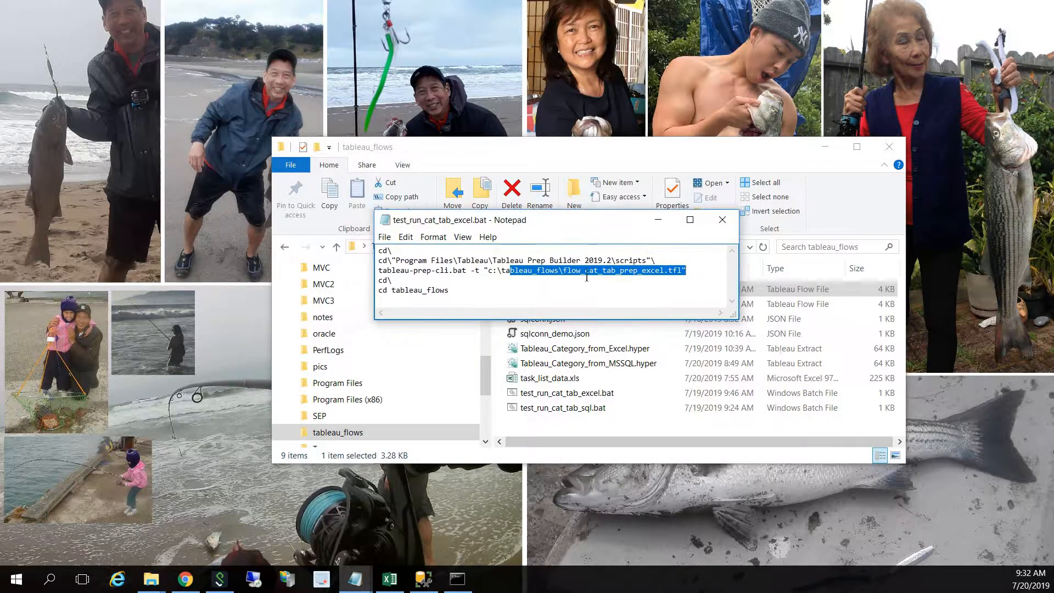
{"action": "left_click_drag", "start_coordinate": [667, 261], "coordinate": [376, 266]}
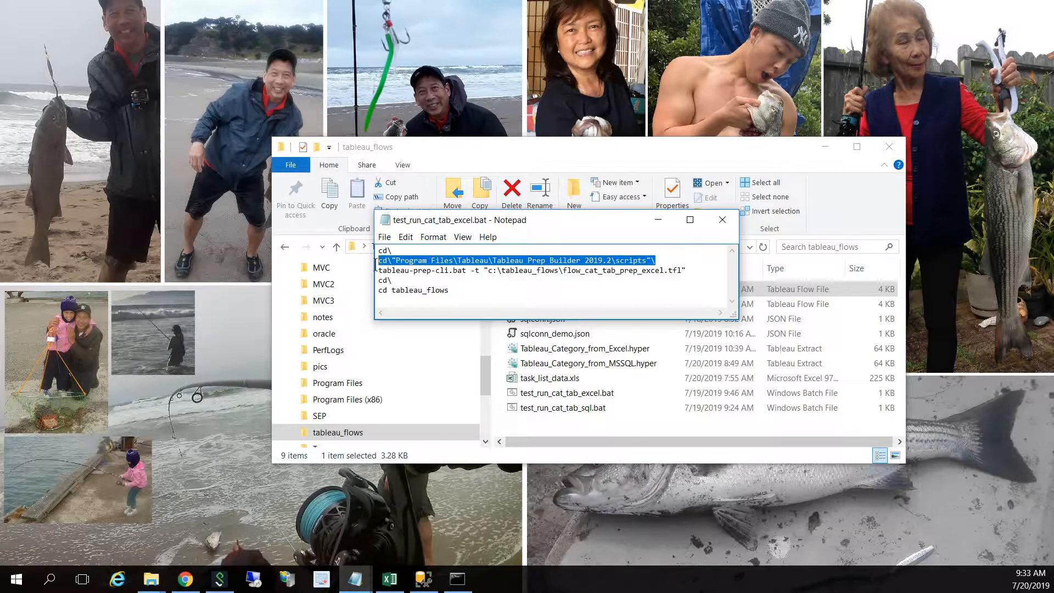
{"action": "left_click", "coordinate": [404, 261]}
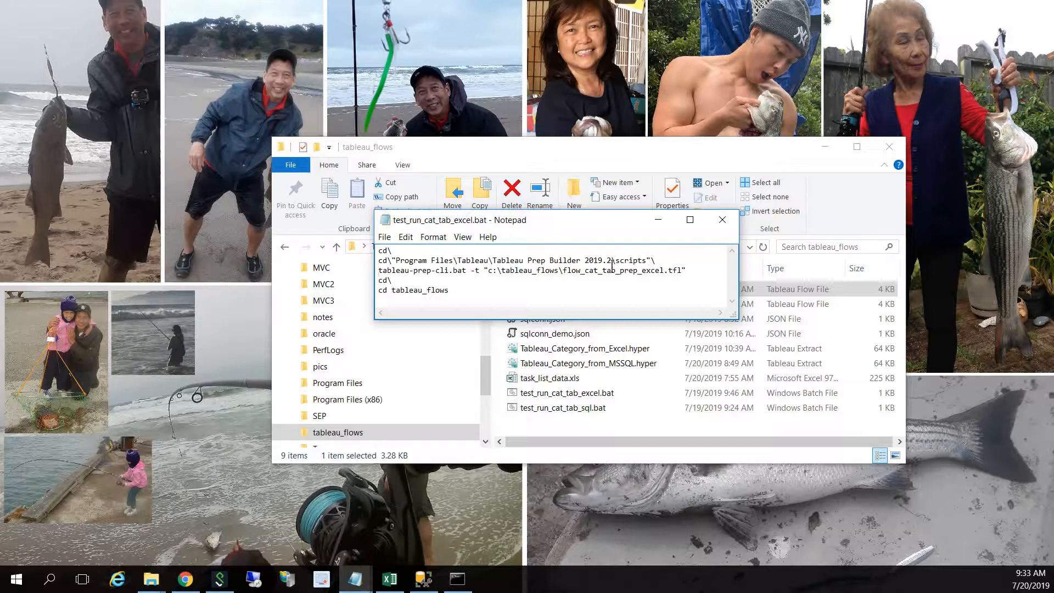
{"action": "left_click_drag", "start_coordinate": [480, 270], "coordinate": [375, 269]}
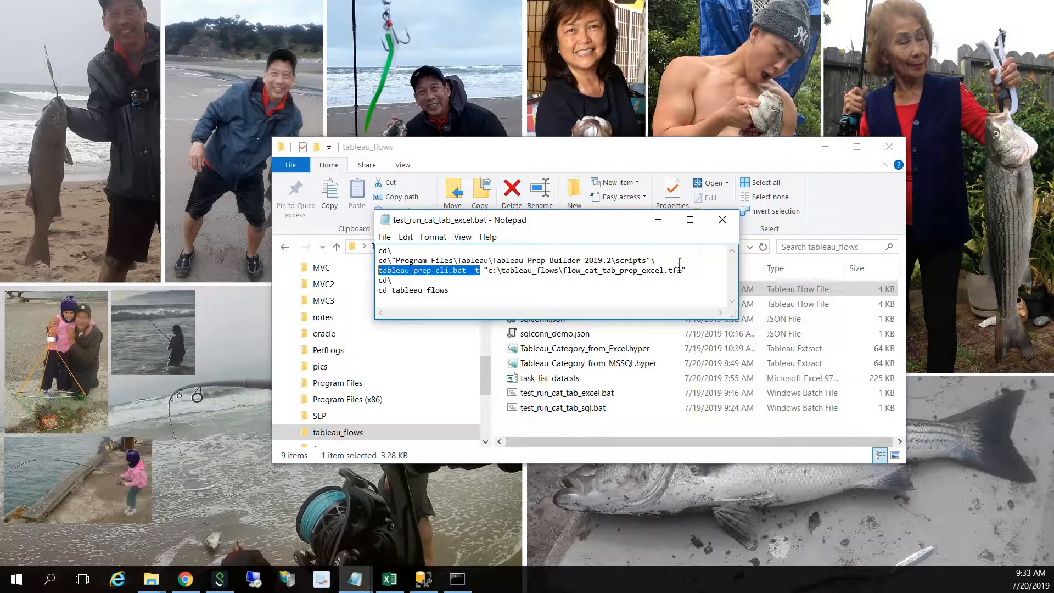
{"action": "left_click_drag", "start_coordinate": [703, 269], "coordinate": [484, 273]}
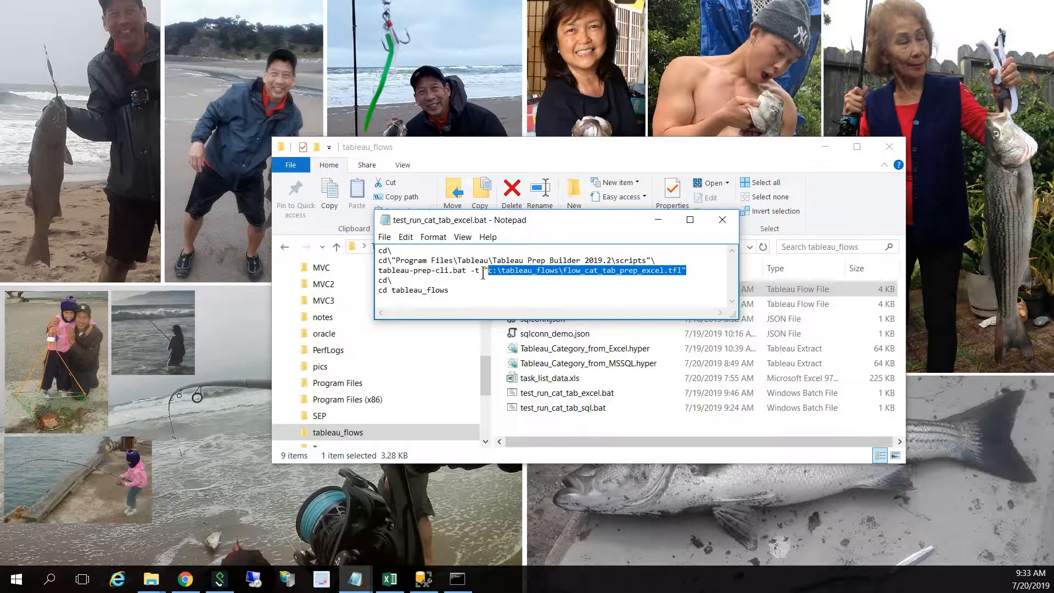
{"action": "left_click", "coordinate": [572, 292]}
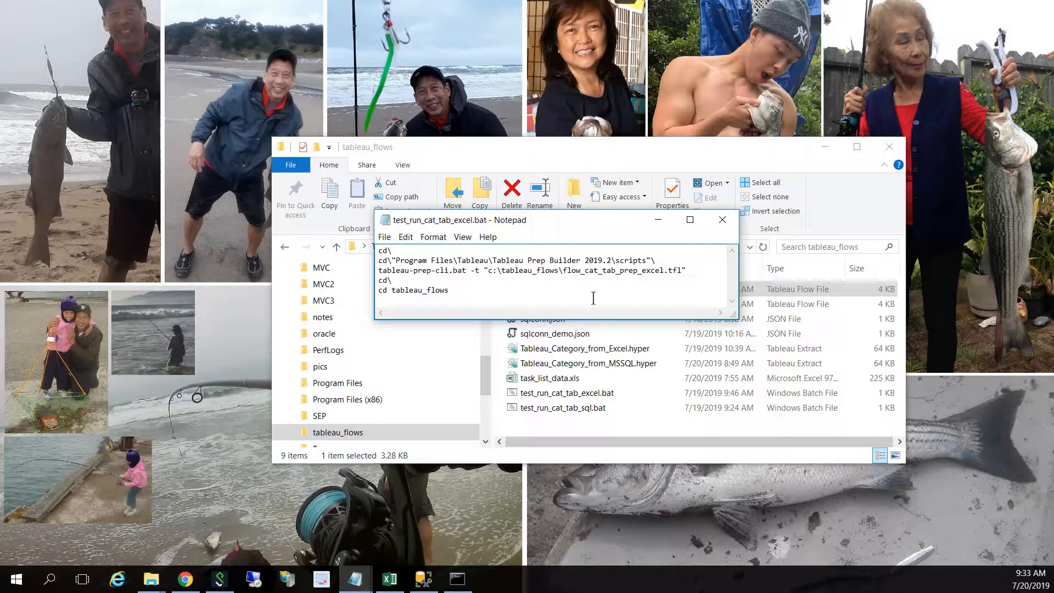
Step: Switch to Chrome to view the Windows Task Scheduler search results, and minimize the browser
{"action": "left_click", "coordinate": [185, 578]}
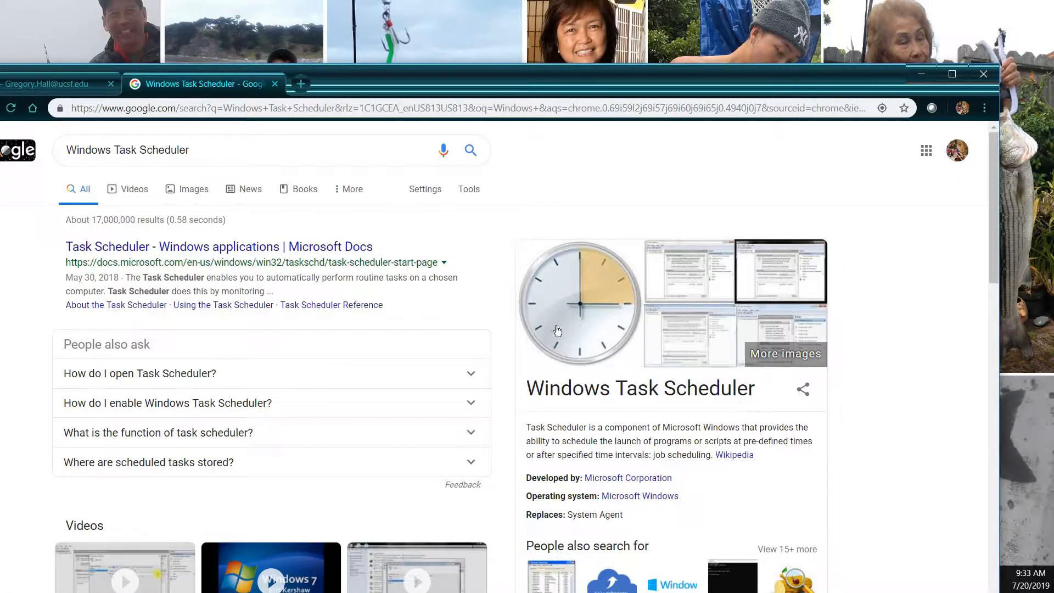
{"action": "left_click", "coordinate": [923, 73]}
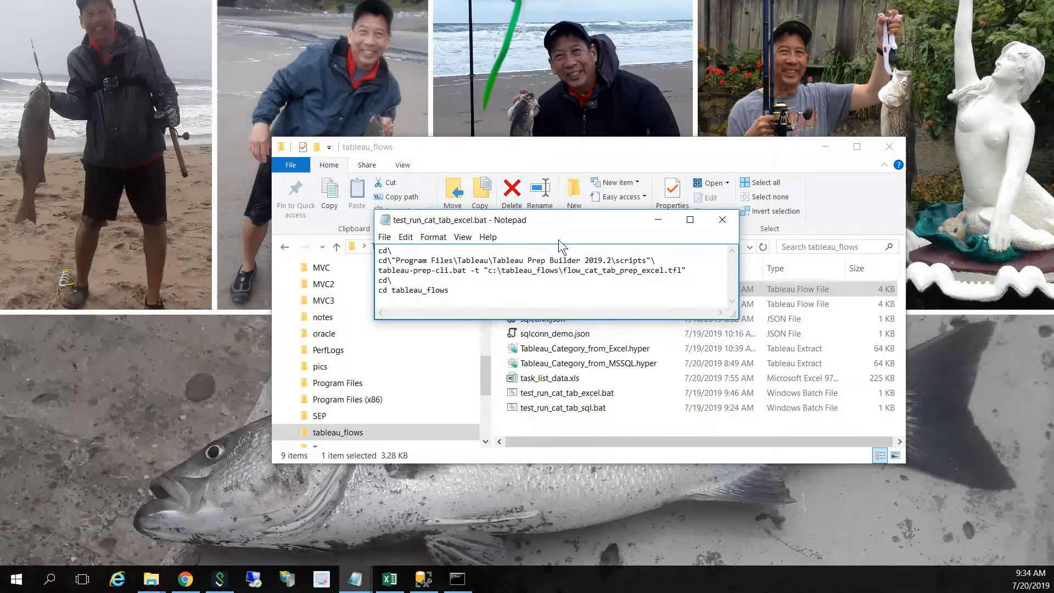
Step: Bring up test_run_cat_tab_sql.bat in Notepad and arrange it below test_run_cat_tab_excel.bat so both scripts can be compared
{"action": "left_click_drag", "start_coordinate": [520, 220], "coordinate": [539, 77]}
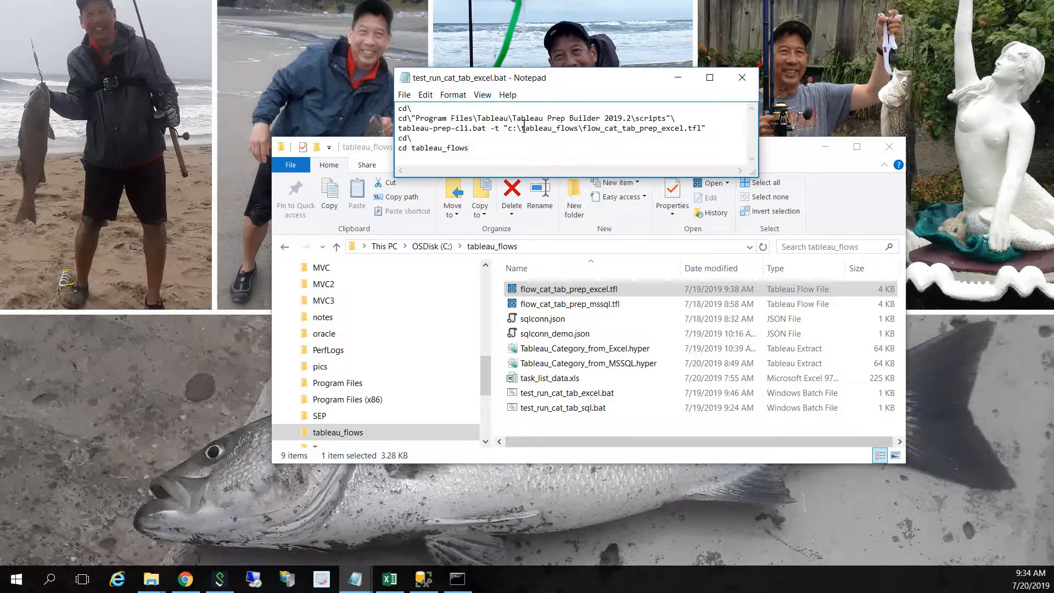
{"action": "left_click", "coordinate": [356, 584]}
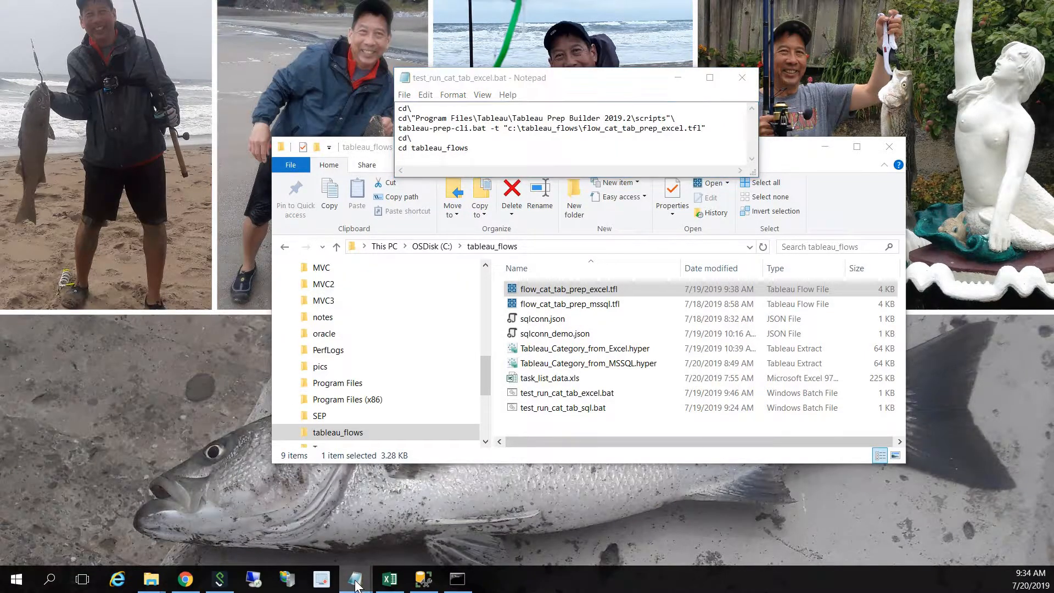
{"action": "left_click", "coordinate": [415, 527]}
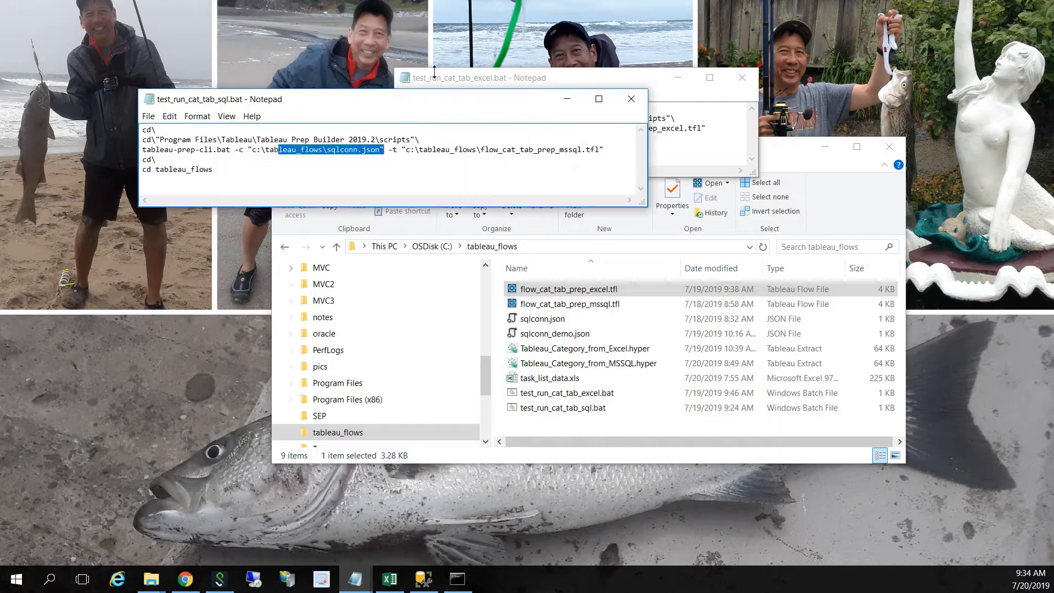
{"action": "left_click_drag", "start_coordinate": [443, 99], "coordinate": [681, 234]}
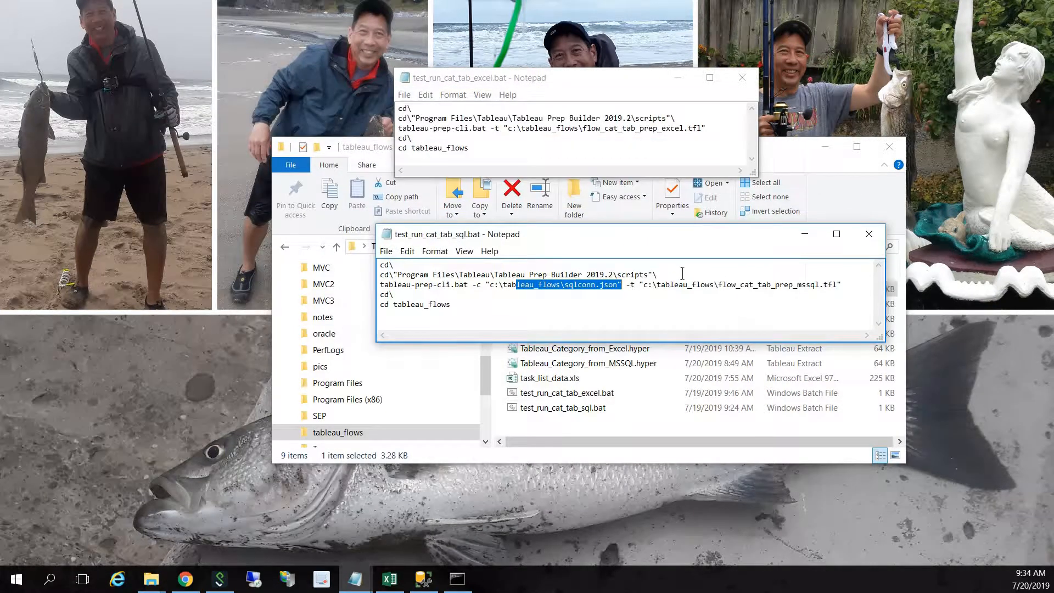
Step: Examine the SQL batch script's scripts folder path, the sqlconn.json path after -c and the flow_cat_tab_prep_mssql.tfl path after -t
{"action": "left_click_drag", "start_coordinate": [677, 273], "coordinate": [450, 272]}
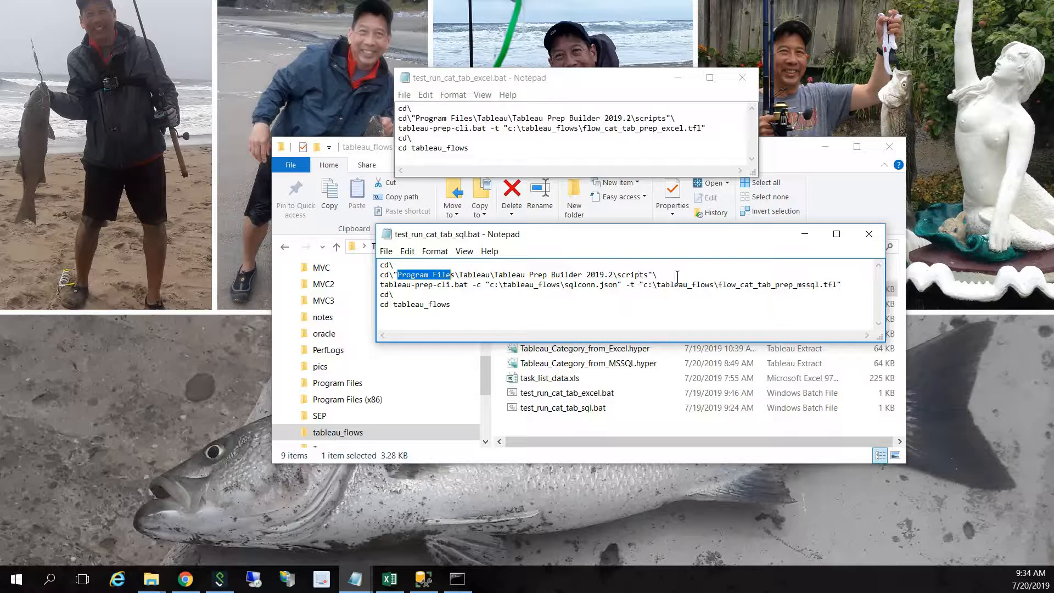
{"action": "left_click", "coordinate": [557, 277]}
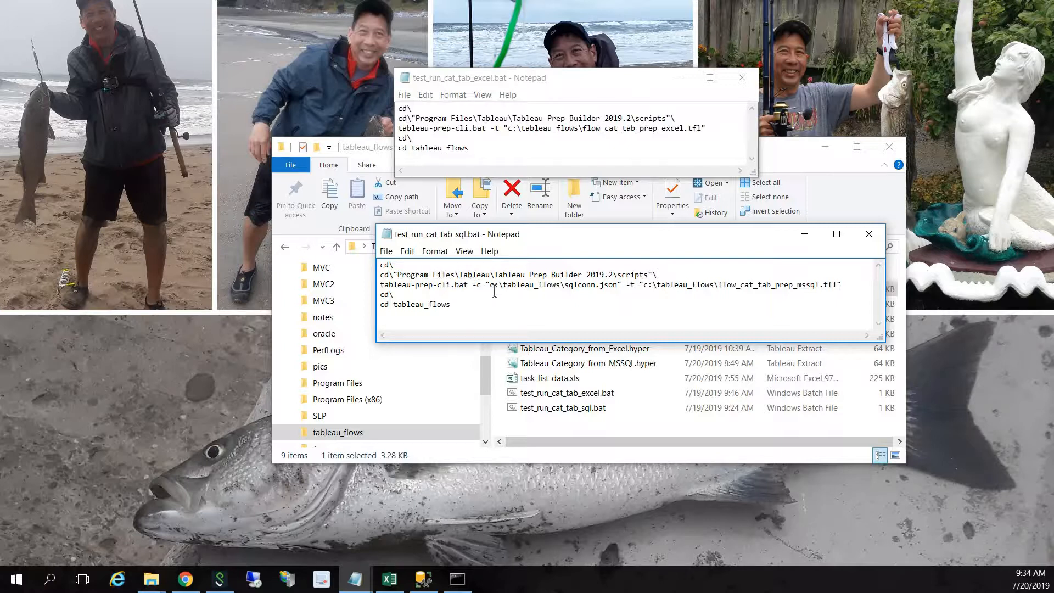
{"action": "left_click_drag", "start_coordinate": [484, 285], "coordinate": [393, 297]}
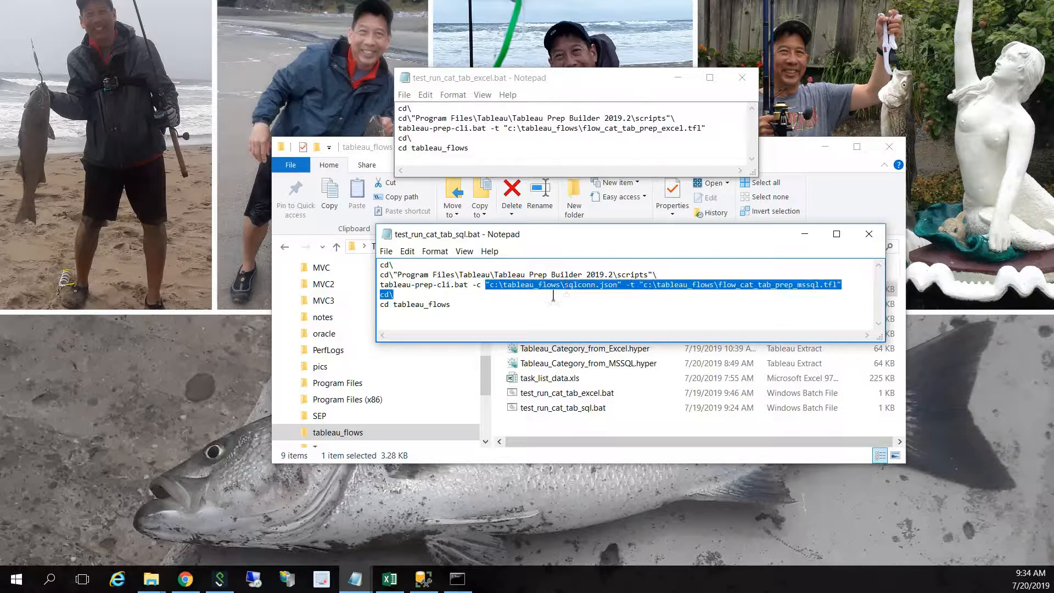
{"action": "left_click", "coordinate": [568, 284]}
{"action": "left_click_drag", "start_coordinate": [618, 285], "coordinate": [487, 286]}
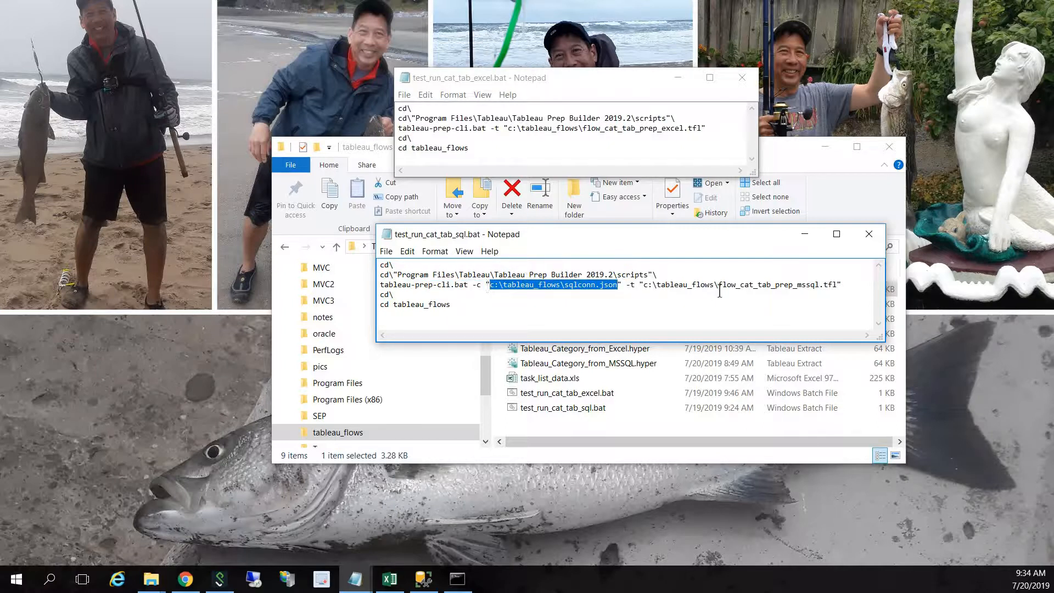
{"action": "left_click_drag", "start_coordinate": [838, 278], "coordinate": [665, 284]}
{"action": "left_click", "coordinate": [842, 290]}
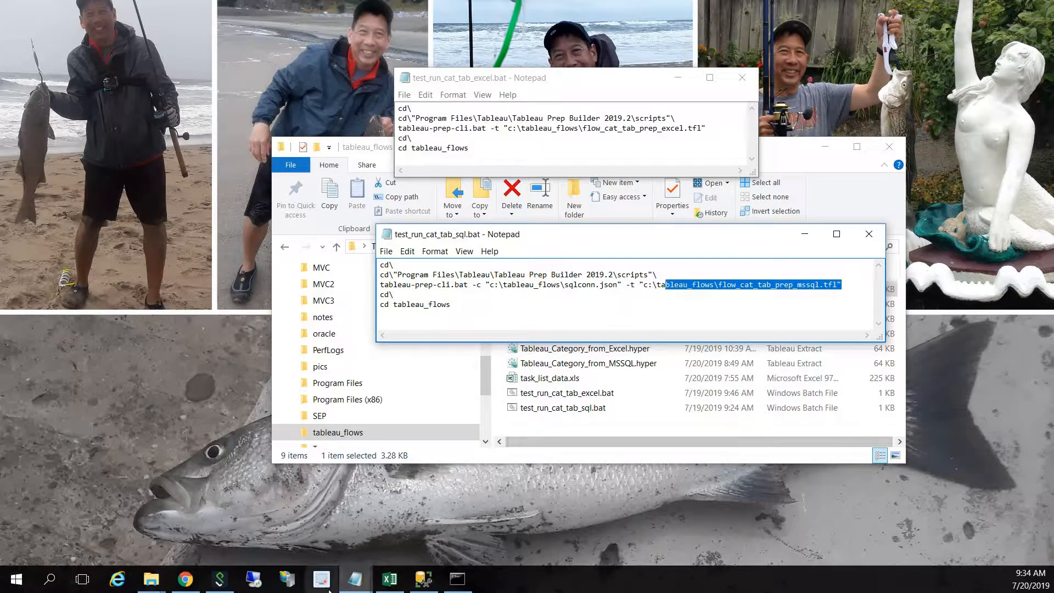
Step: Bring up sqlconn_demo.json in Notepad and enlarge its window until the whole file fits
{"action": "left_click", "coordinate": [360, 582]}
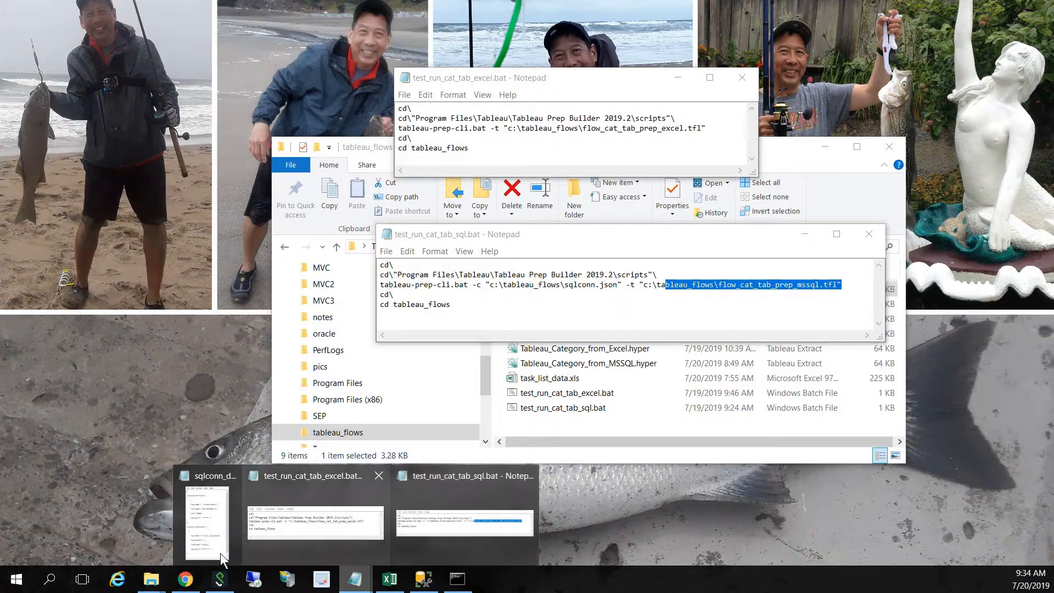
{"action": "left_click", "coordinate": [236, 519]}
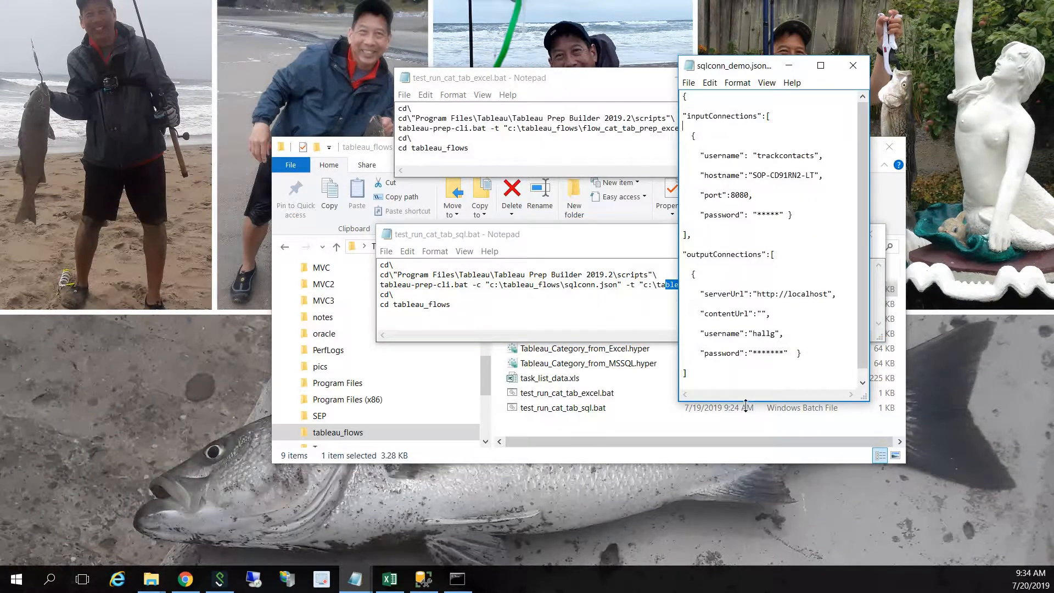
{"action": "left_click_drag", "start_coordinate": [750, 402], "coordinate": [751, 433]}
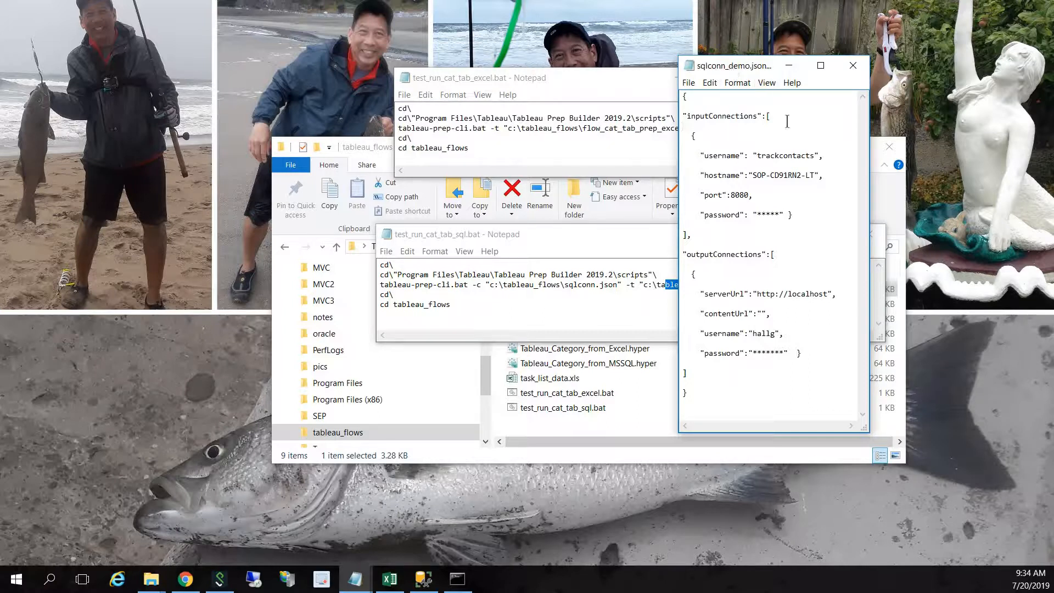
Step: Examine the input connection's password and username entries in sqlconn_demo.json, and move its window clear of the batch scripts
{"action": "left_click_drag", "start_coordinate": [787, 216], "coordinate": [752, 215]}
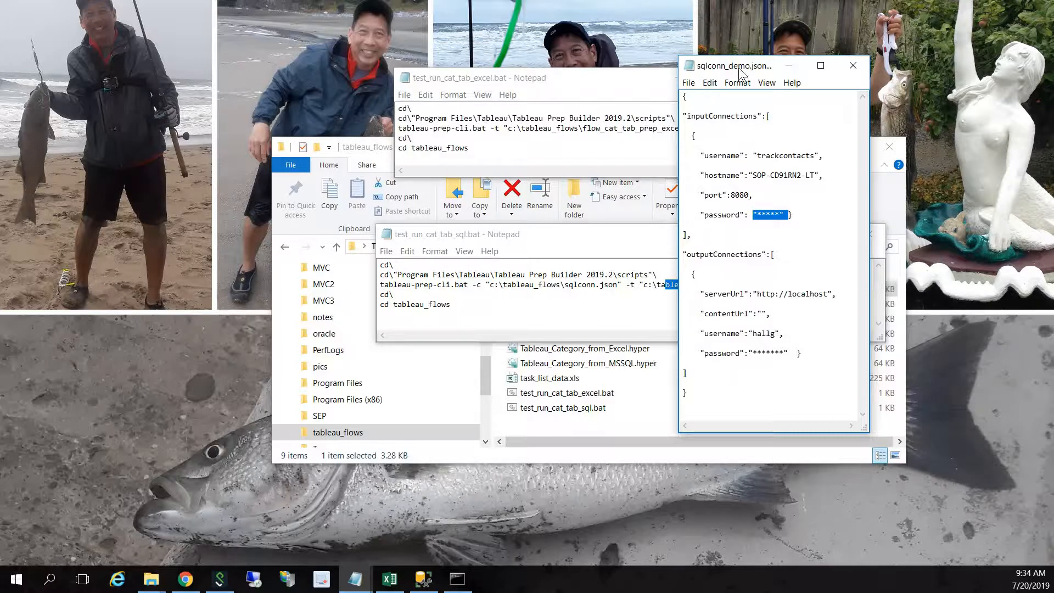
{"action": "left_click", "coordinate": [778, 125]}
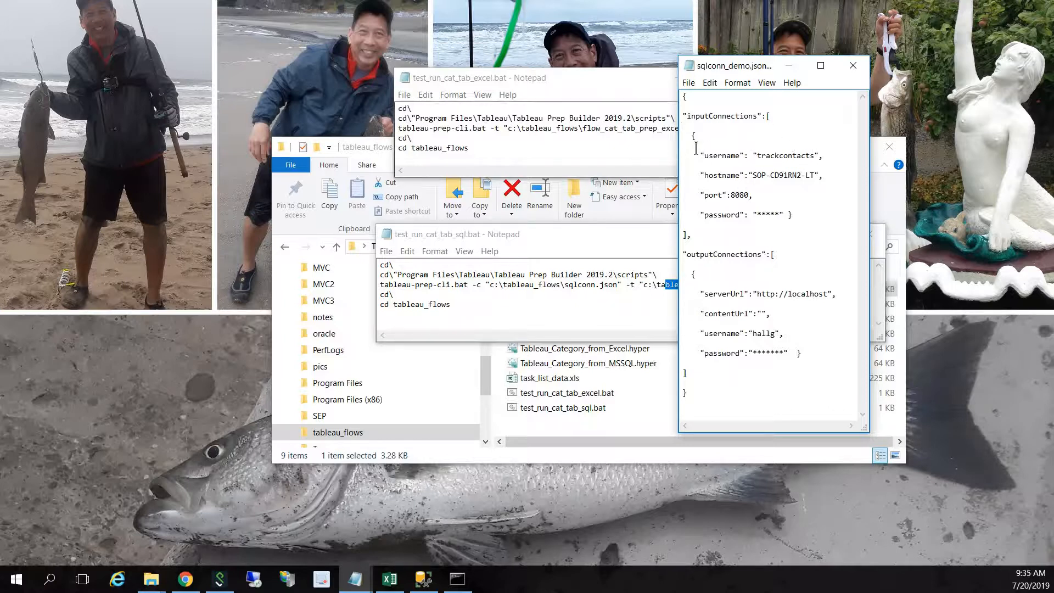
{"action": "double_click", "coordinate": [783, 155]}
{"action": "left_click", "coordinate": [823, 157]}
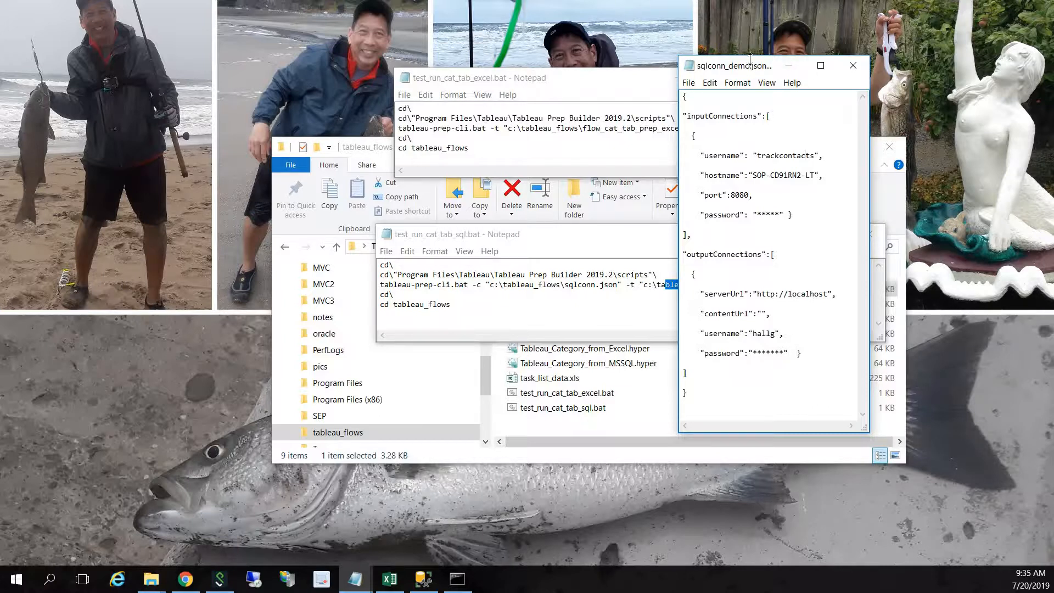
{"action": "left_click_drag", "start_coordinate": [755, 65], "coordinate": [877, 44]}
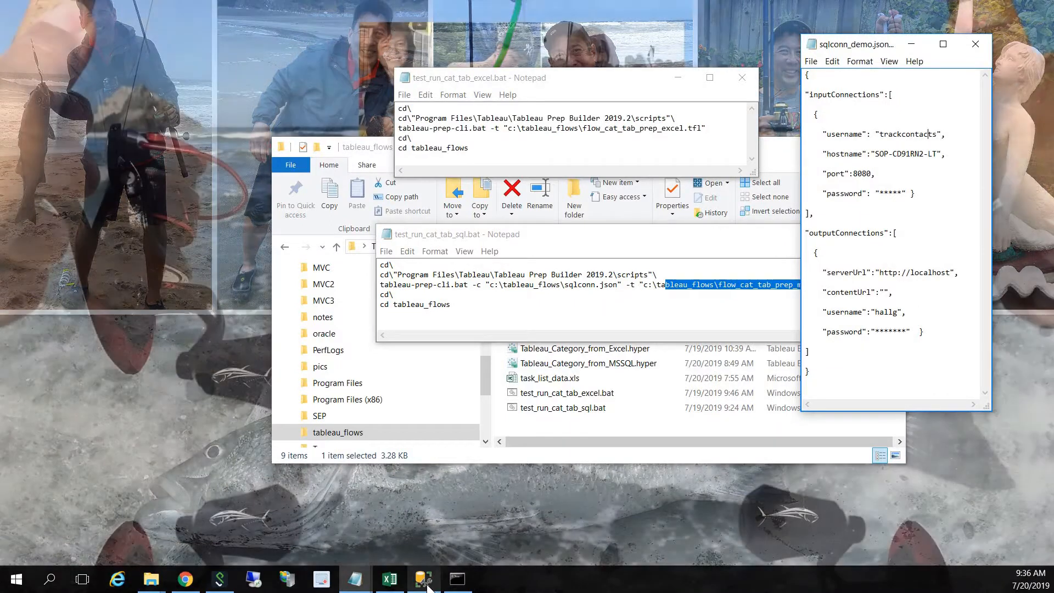
Step: Switch to SQL Server Management Studio and compare its server name with the hostname entry in sqlconn_demo.json
{"action": "left_click", "coordinate": [427, 583]}
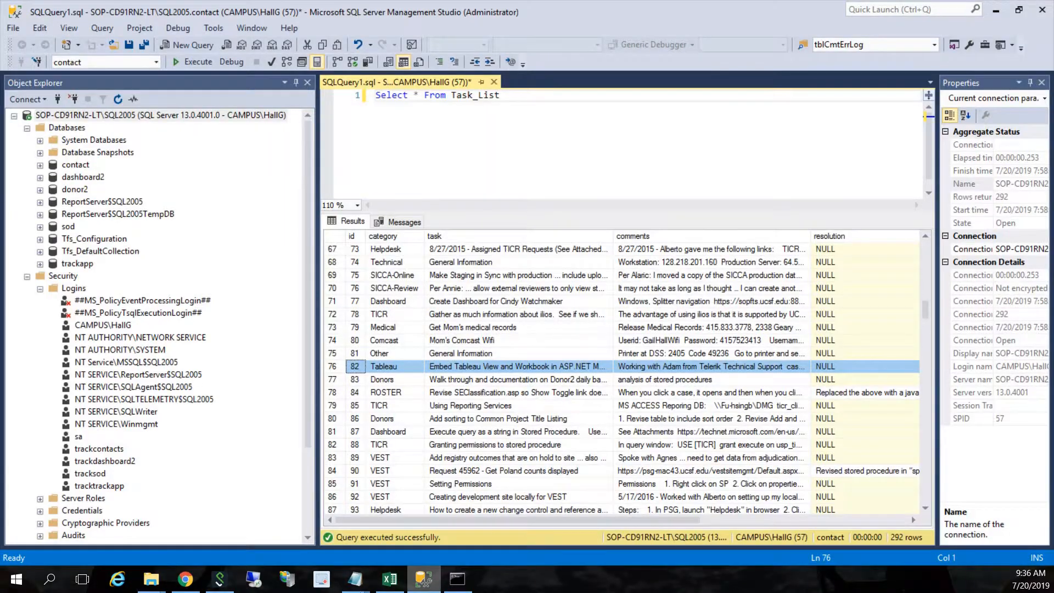
{"action": "left_click", "coordinate": [355, 579]}
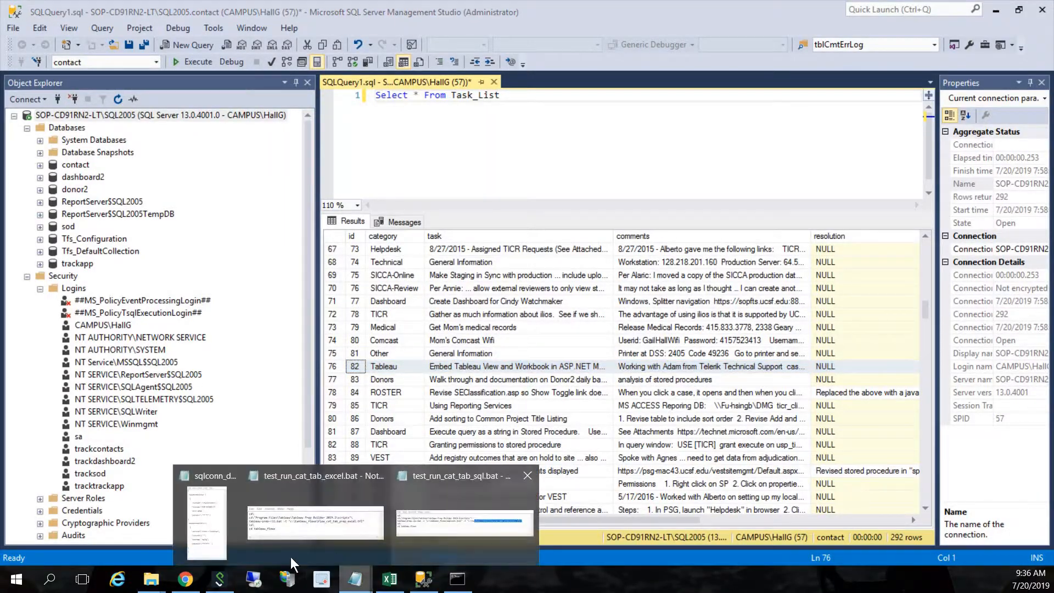
{"action": "left_click", "coordinate": [215, 532]}
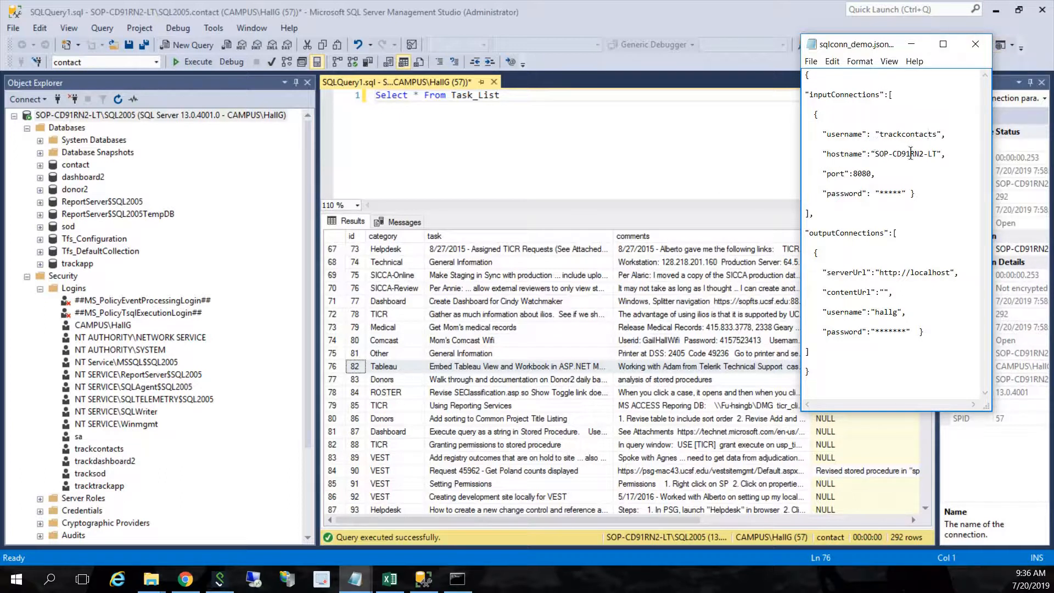
{"action": "left_click_drag", "start_coordinate": [938, 154], "coordinate": [885, 154]}
Step: Check the server name in the Object Explorer connection dialog, close the dialog without connecting and minimize SQL Server Management Studio
{"action": "left_click", "coordinate": [15, 28]}
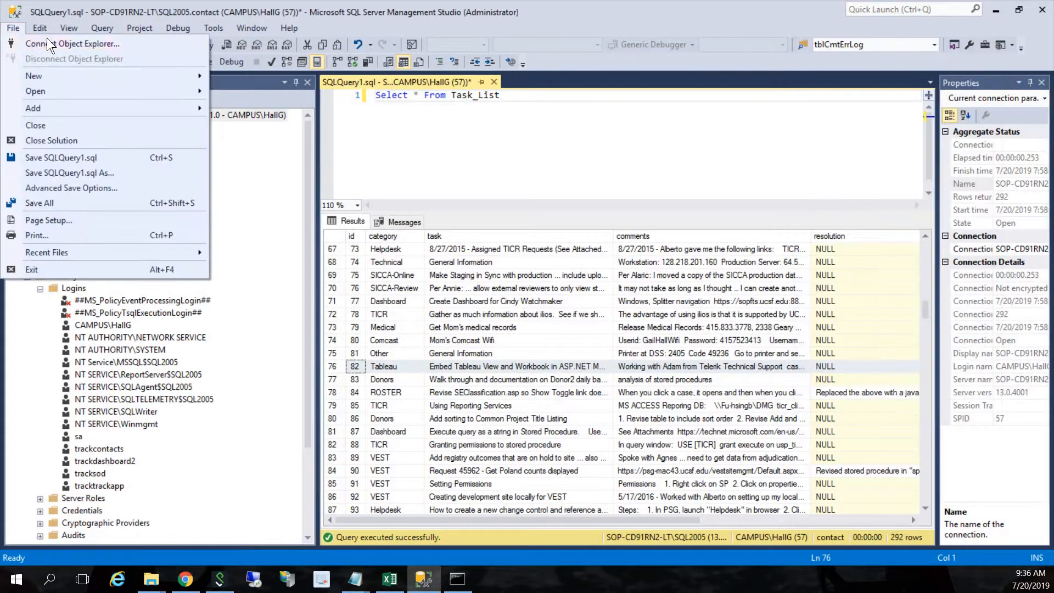
{"action": "left_click", "coordinate": [44, 42]}
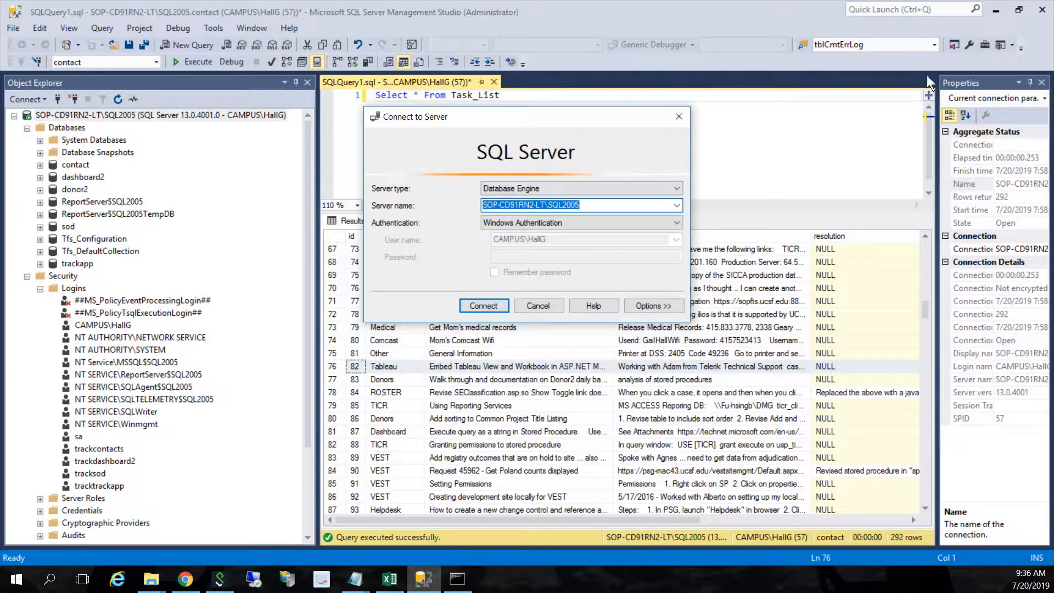
{"action": "left_click", "coordinate": [682, 116]}
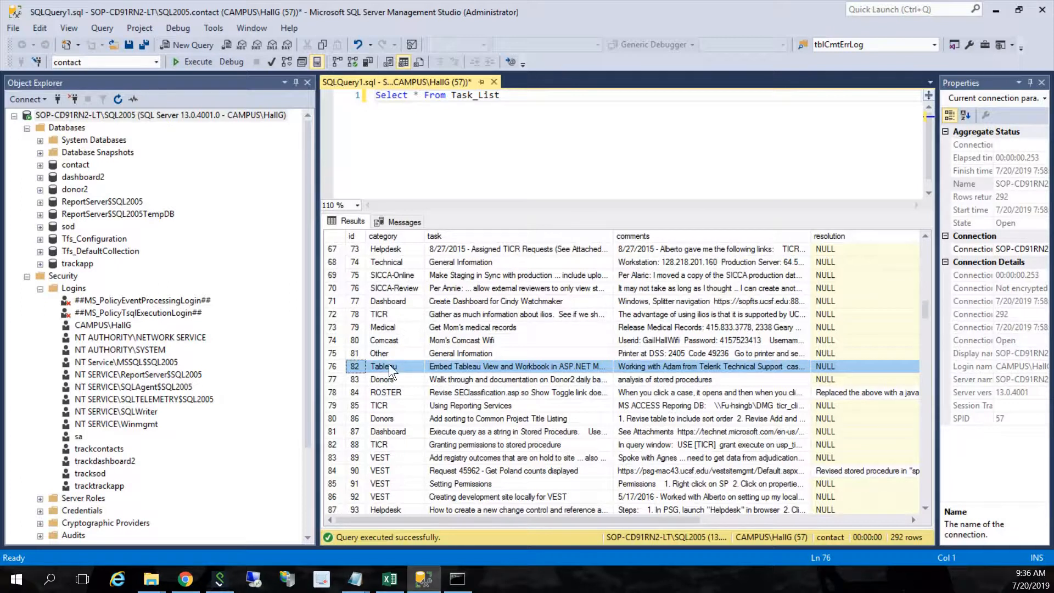
{"action": "left_click", "coordinate": [996, 11]}
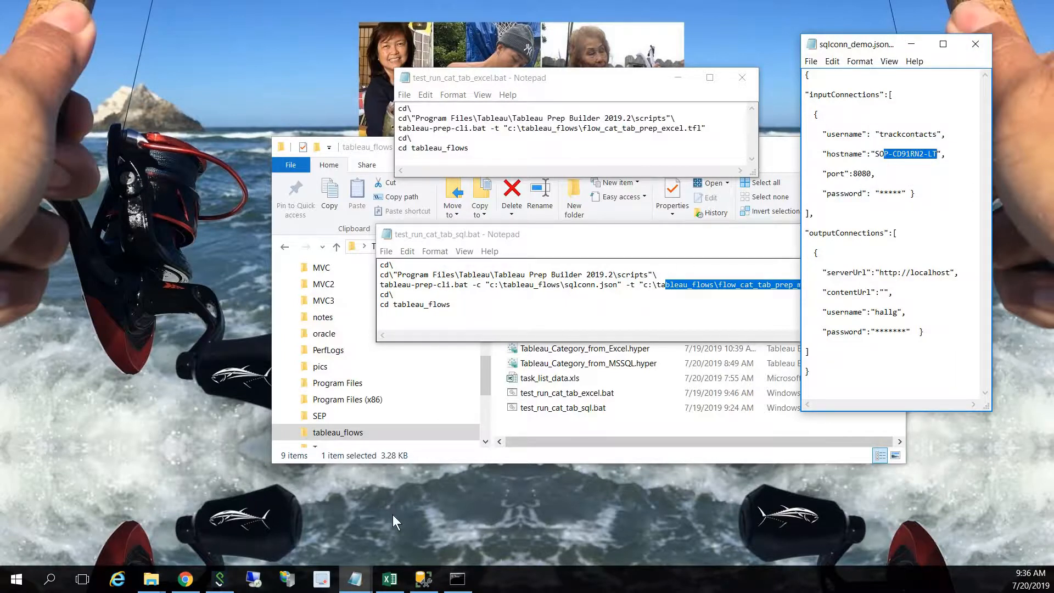
Step: Bring up Command Prompt, and check the modified date of Tableau_Category_from_MSSQL.hyper in the tableau_flows folder before running the script
{"action": "left_click", "coordinate": [459, 581]}
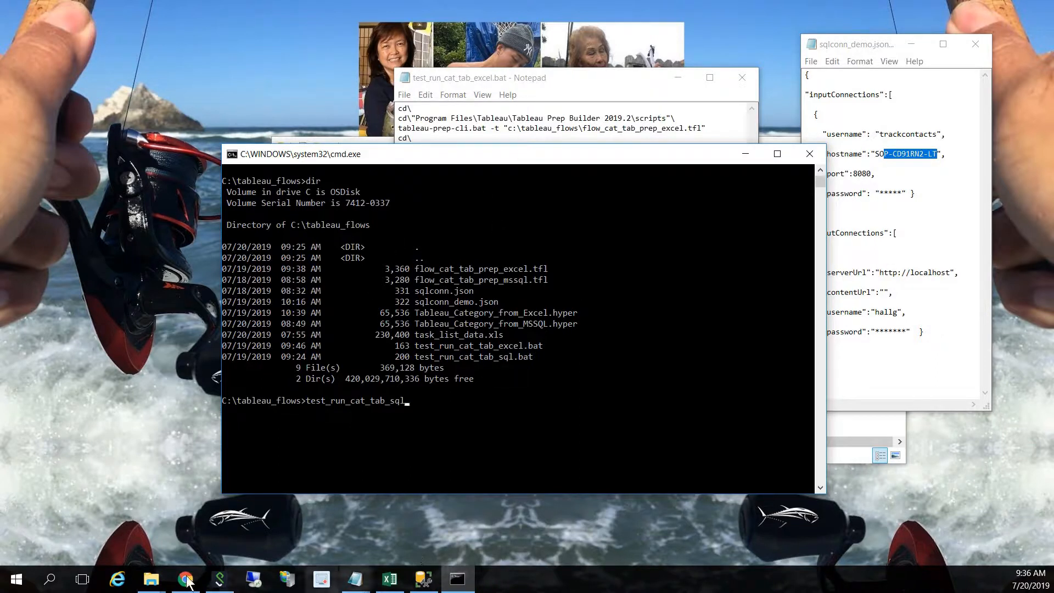
{"action": "left_click", "coordinate": [151, 579]}
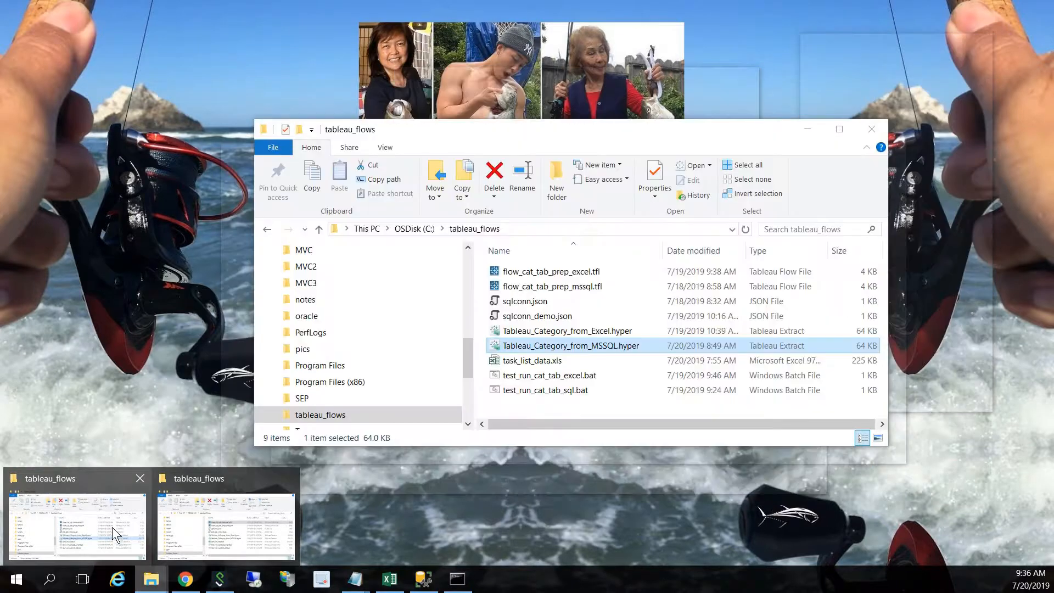
{"action": "left_click", "coordinate": [112, 527]}
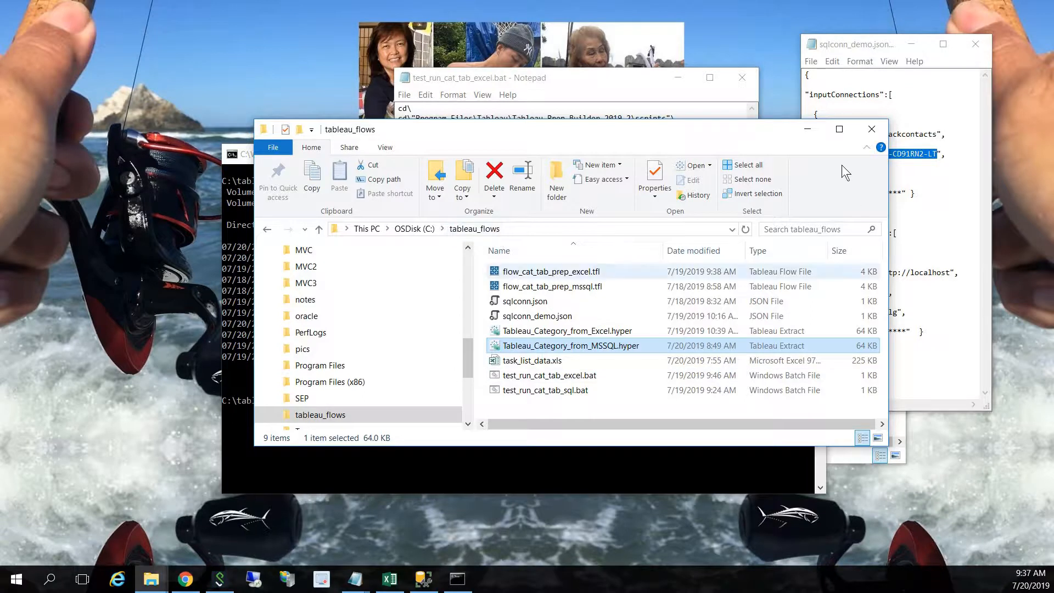
{"action": "left_click", "coordinate": [807, 129]}
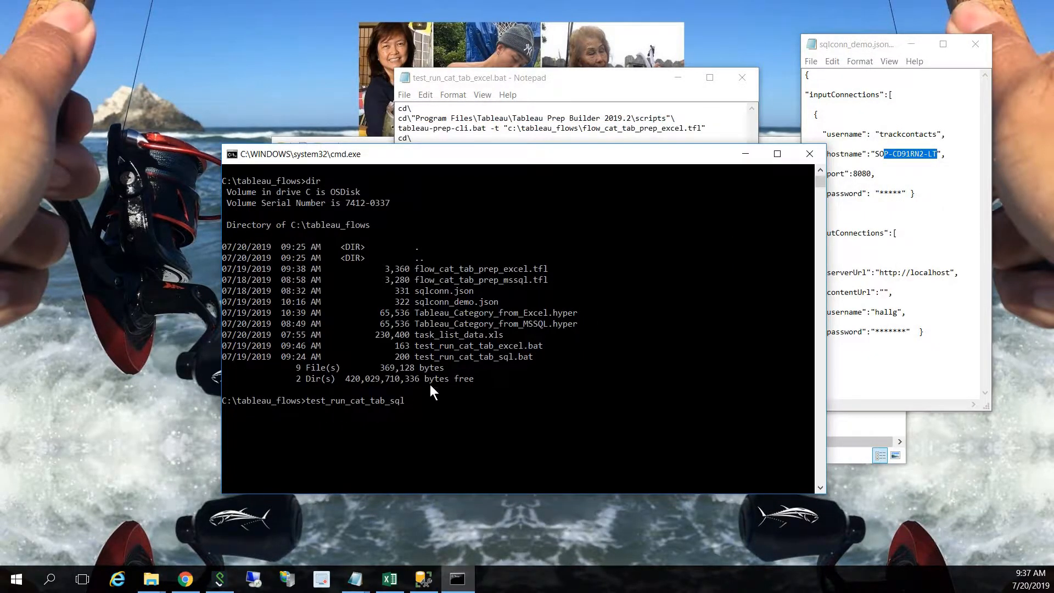
Step: Examine the sqlconn.json reference after -c in test_run_cat_tab_sql.bat in Notepad
{"action": "left_click", "coordinate": [599, 80]}
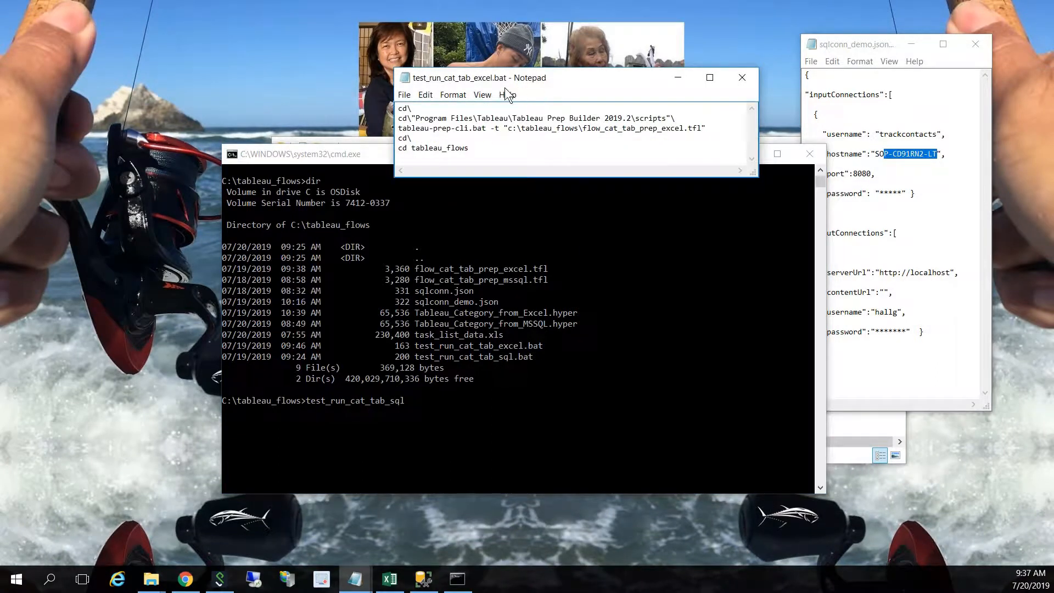
{"action": "left_click", "coordinate": [362, 582]}
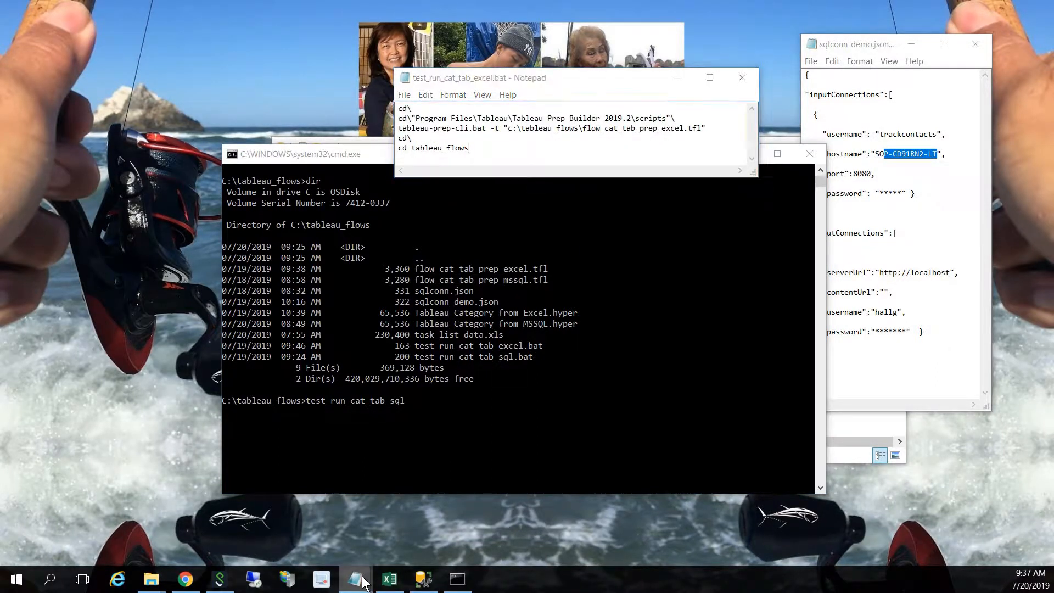
{"action": "left_click", "coordinate": [445, 529]}
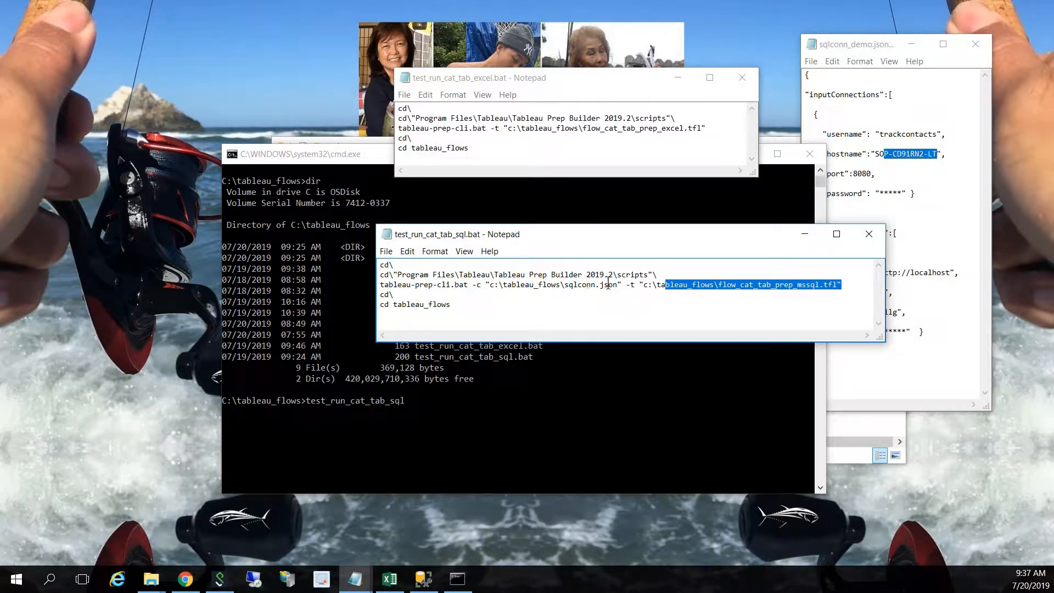
{"action": "left_click_drag", "start_coordinate": [613, 284], "coordinate": [573, 284]}
Step: Run the test_run_cat_tab_sql batch script from the tableau_flows directory in Command Prompt
{"action": "left_click", "coordinate": [434, 447]}
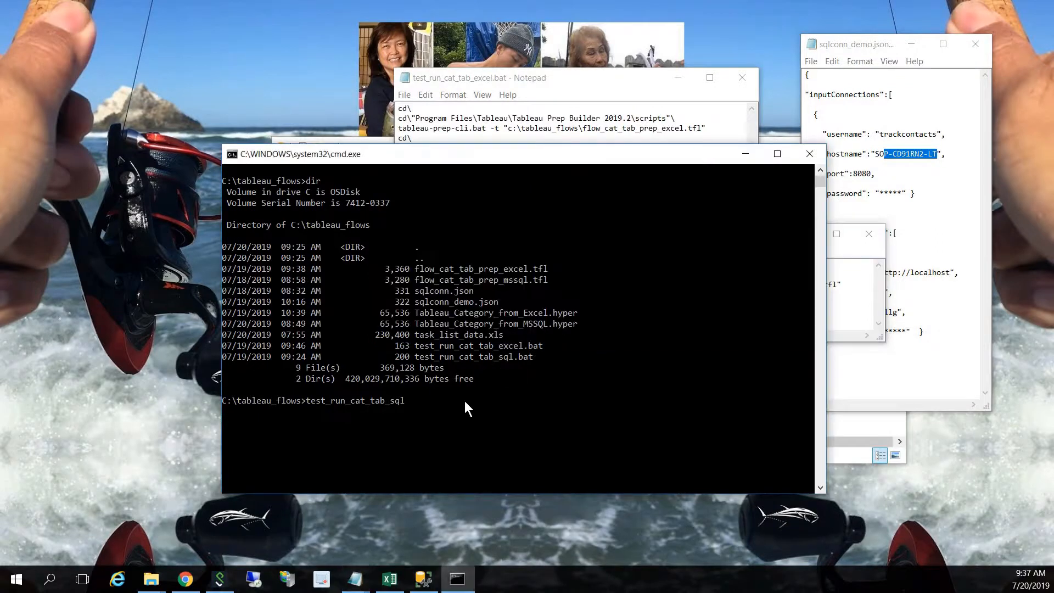
{"action": "left_click", "coordinate": [465, 400]}
{"action": "key", "text": "Return"}
{"action": "key", "text": "Return"}
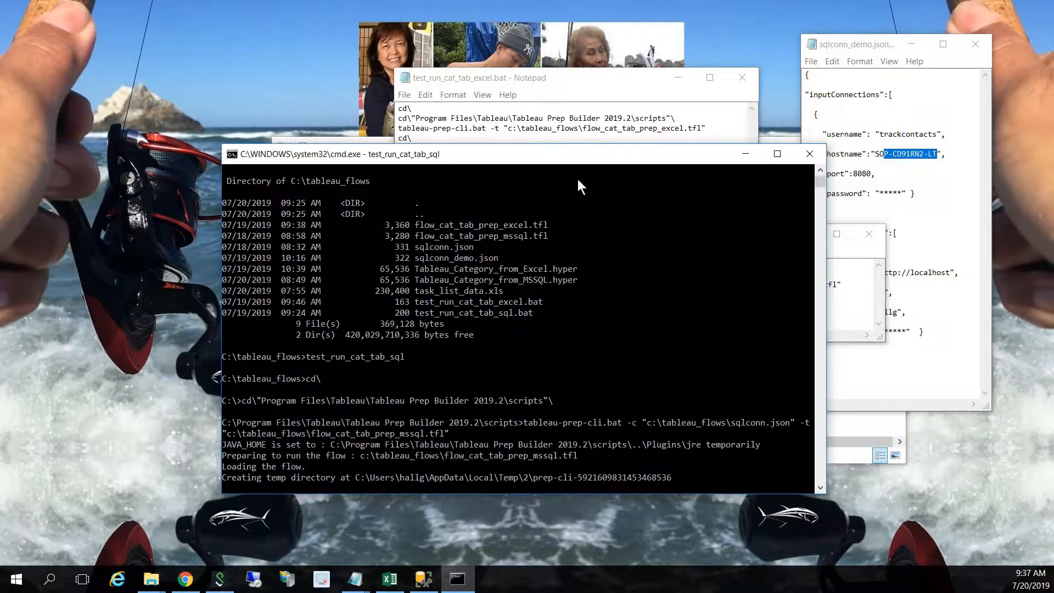
Step: Arrange the Command Prompt window below test_run_cat_tab_sql.bat, beside sqlconn_demo.json, so the run's output can be compared with both files
{"action": "left_click_drag", "start_coordinate": [574, 157], "coordinate": [554, 106]}
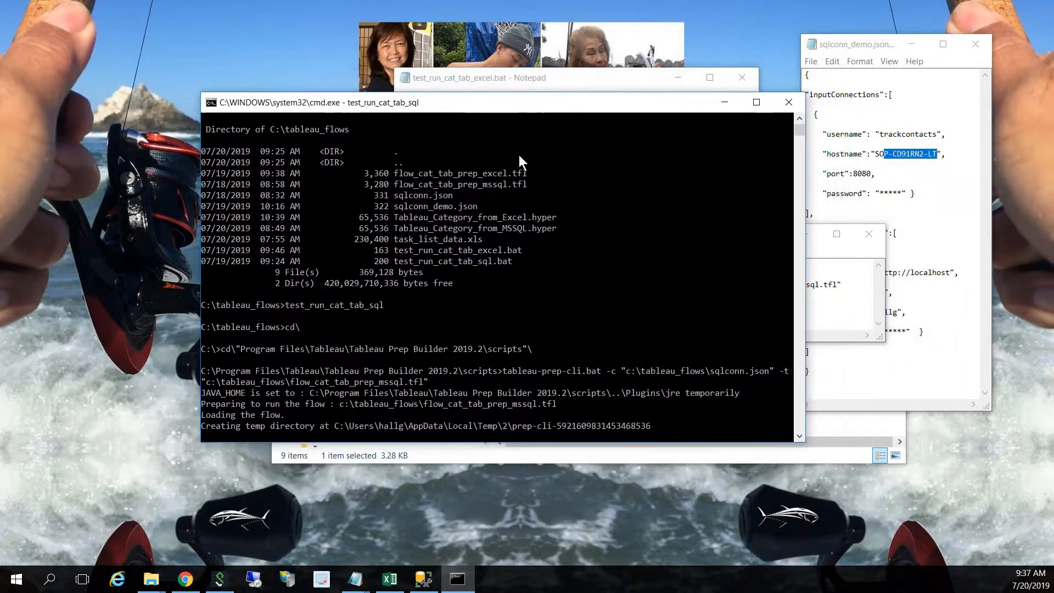
{"action": "left_click_drag", "start_coordinate": [518, 159], "coordinate": [513, 170]}
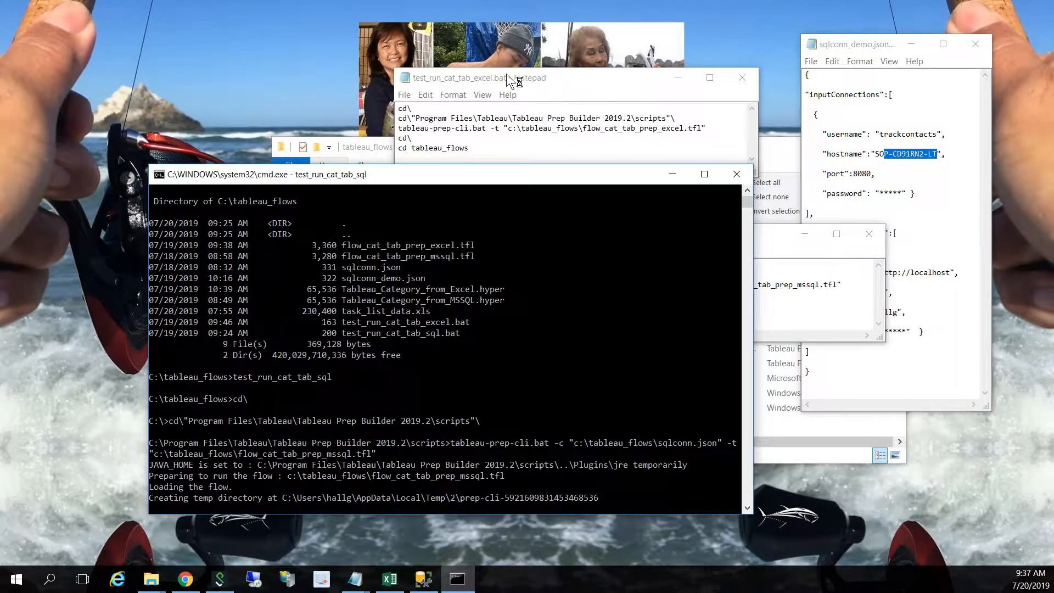
{"action": "left_click", "coordinate": [510, 82]}
{"action": "left_click", "coordinate": [764, 236]}
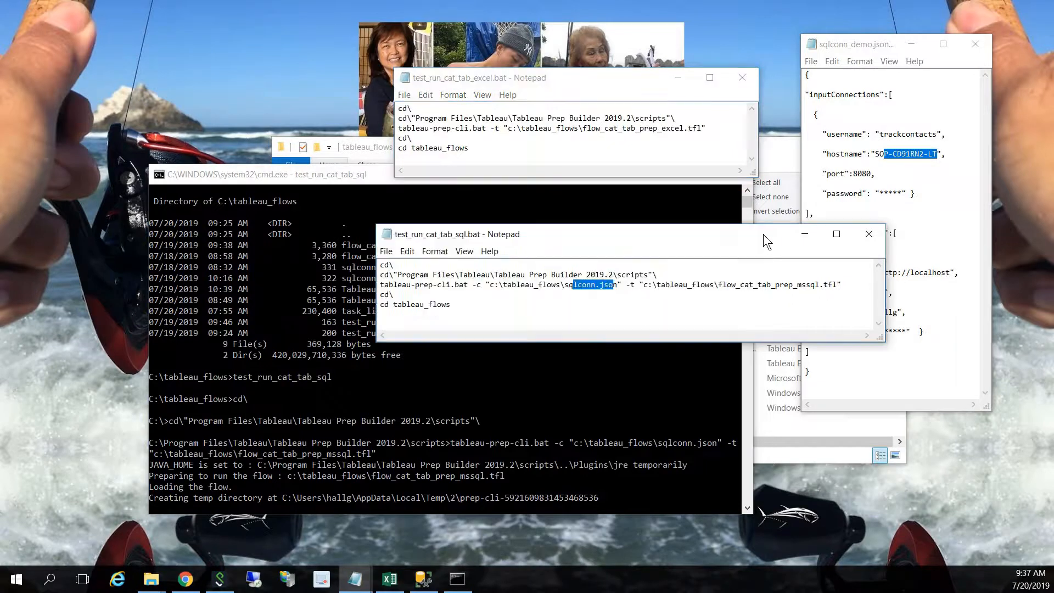
{"action": "left_click_drag", "start_coordinate": [685, 234], "coordinate": [516, 197]}
{"action": "left_click", "coordinate": [856, 47]}
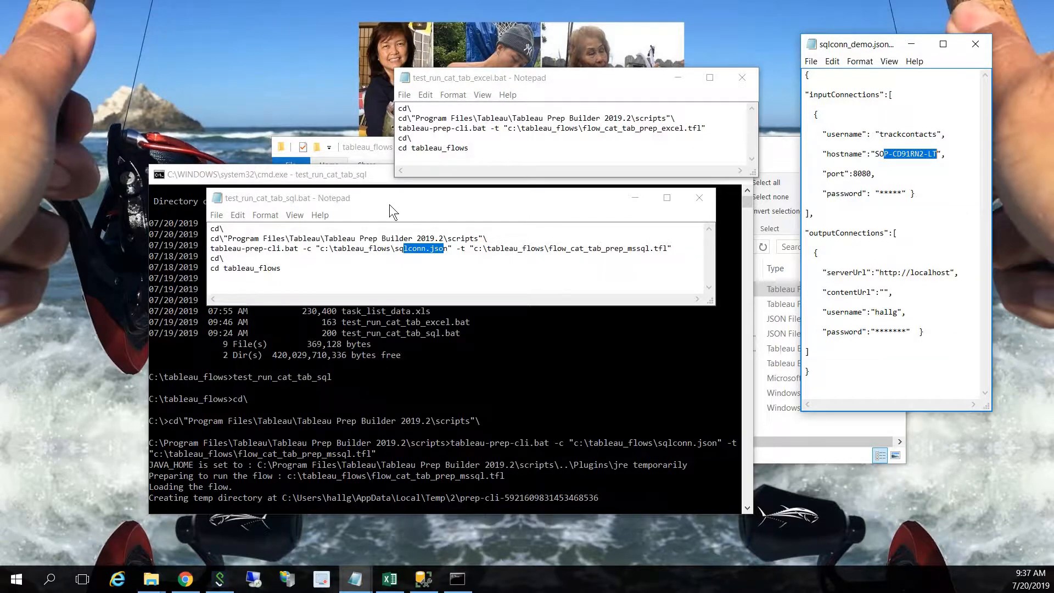
{"action": "left_click_drag", "start_coordinate": [377, 200], "coordinate": [356, 105]}
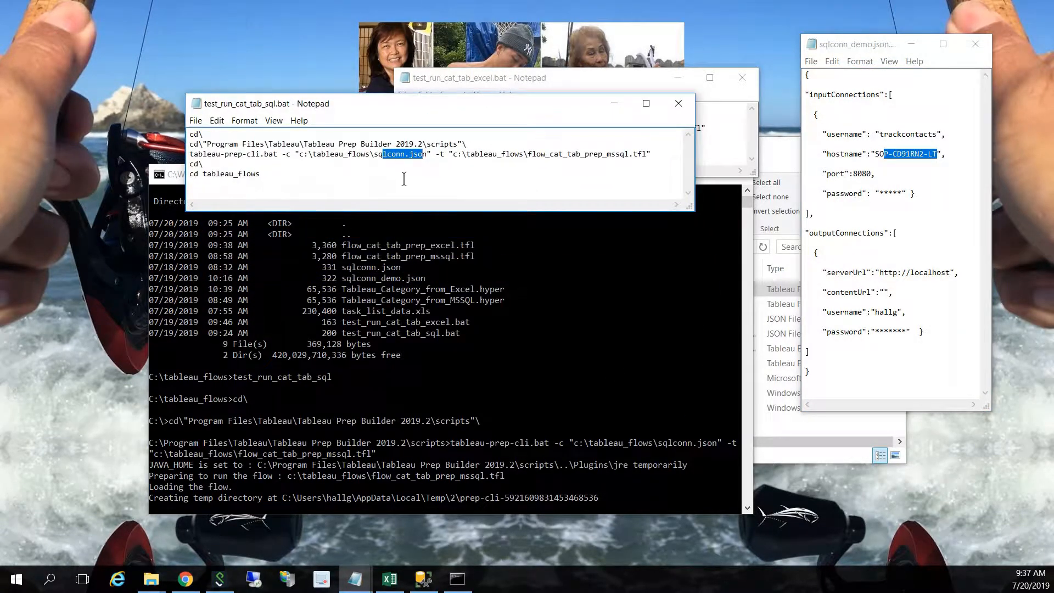
{"action": "left_click", "coordinate": [538, 291]}
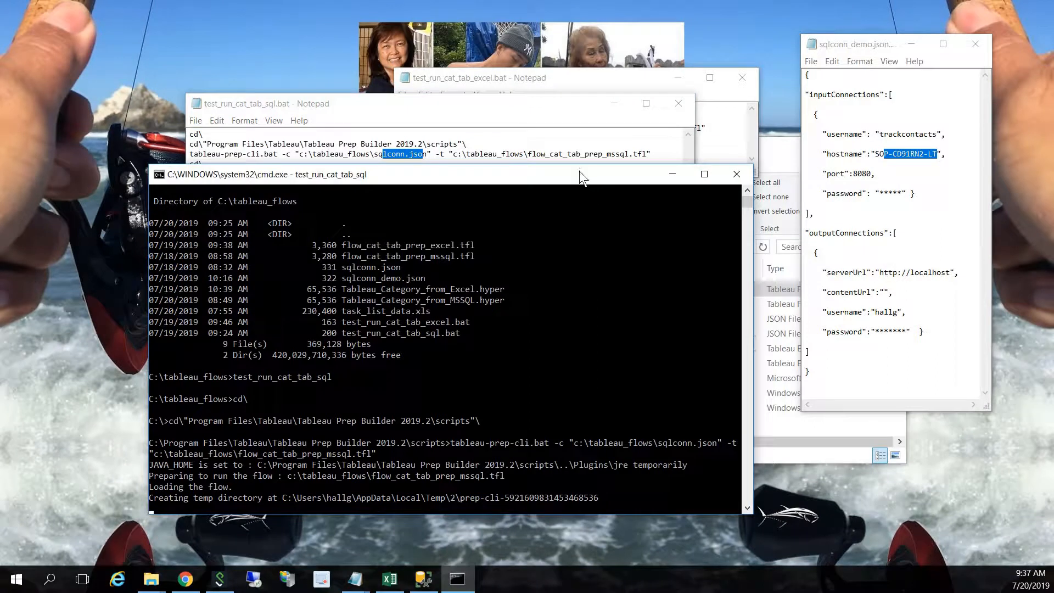
{"action": "left_click_drag", "start_coordinate": [580, 175], "coordinate": [605, 195]}
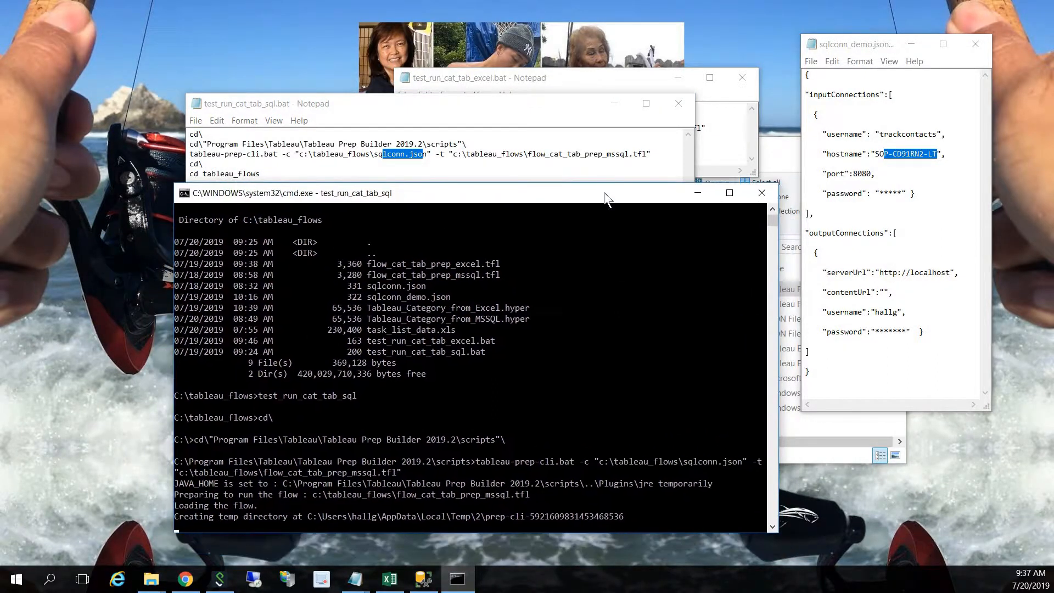
{"action": "scroll", "coordinate": [631, 336], "scroll_direction": "down", "scroll_amount": 3}
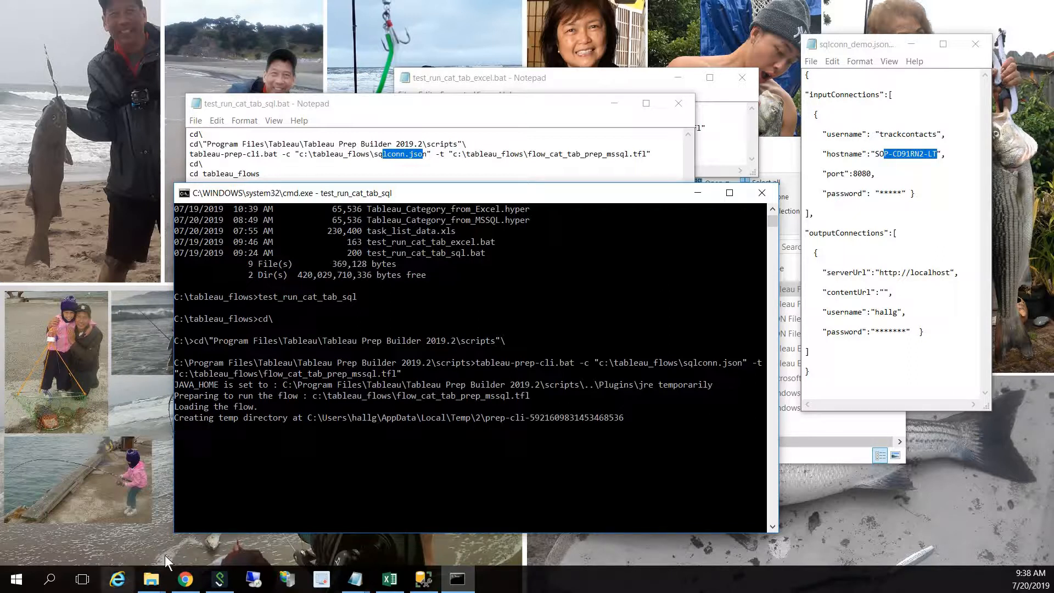
Step: Switch to Chrome to view the Windows Task Scheduler search results, and minimize the browser
{"action": "left_click", "coordinate": [190, 584]}
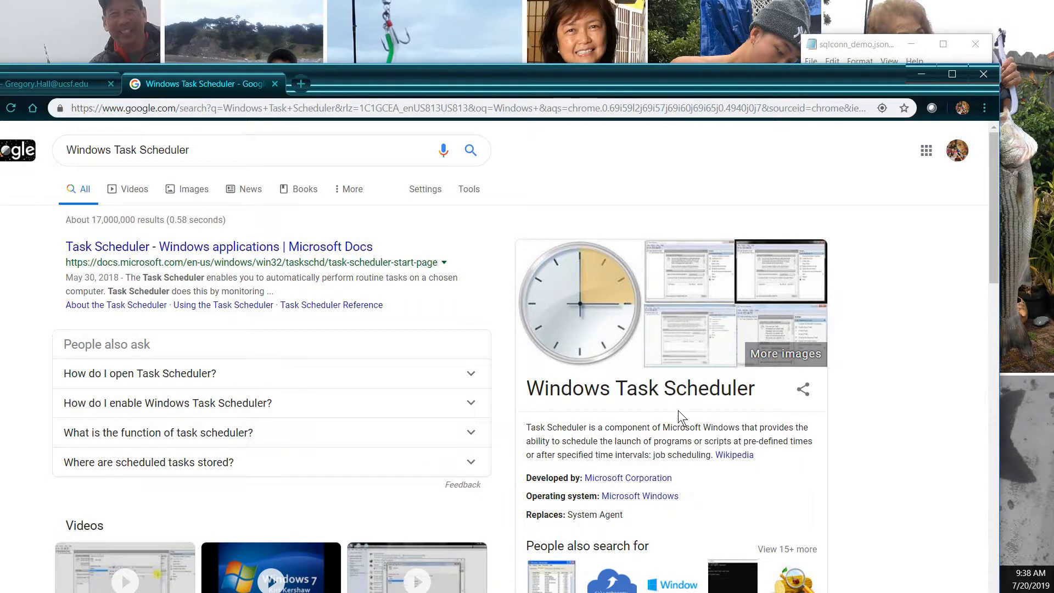
{"action": "left_click", "coordinate": [920, 73]}
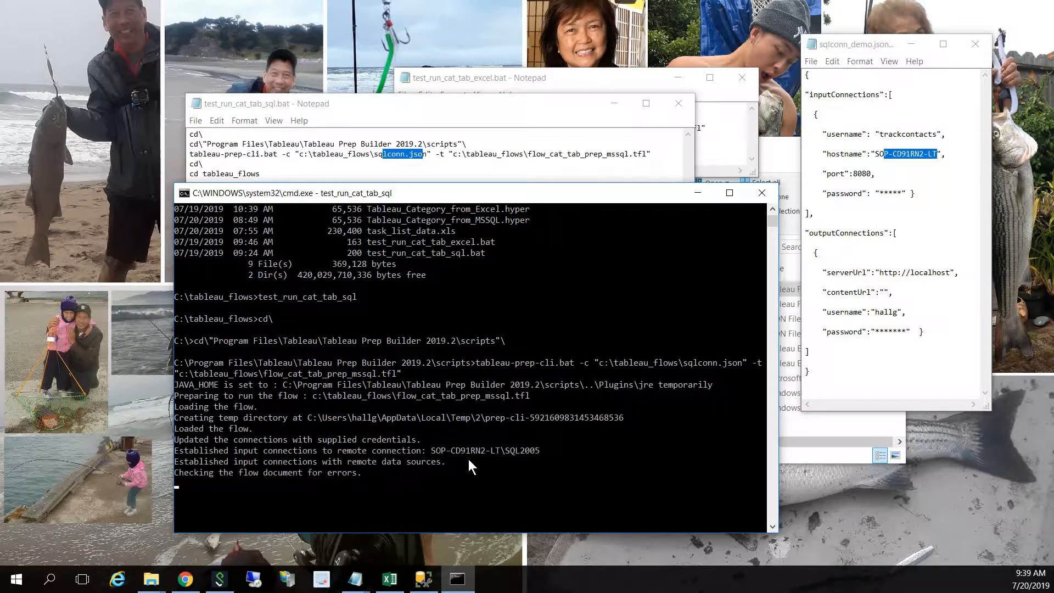
Step: Compare the SQL2005 instance name in the run output's remote connection line with the hostname in sqlconn_demo.json
{"action": "left_click_drag", "start_coordinate": [545, 449], "coordinate": [502, 450]}
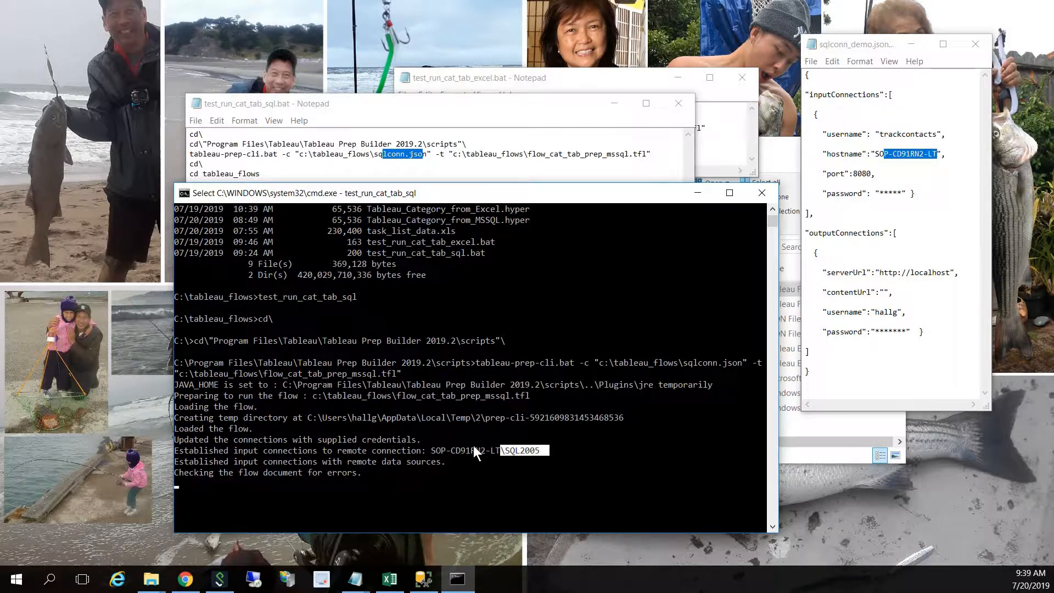
{"action": "left_click", "coordinate": [449, 429]}
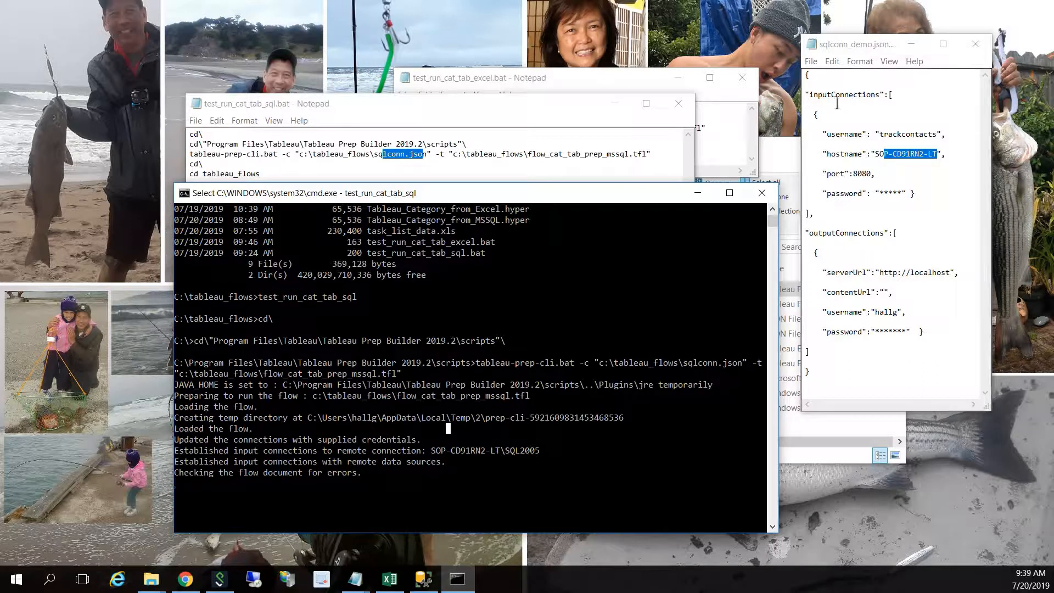
{"action": "left_click", "coordinate": [886, 41]}
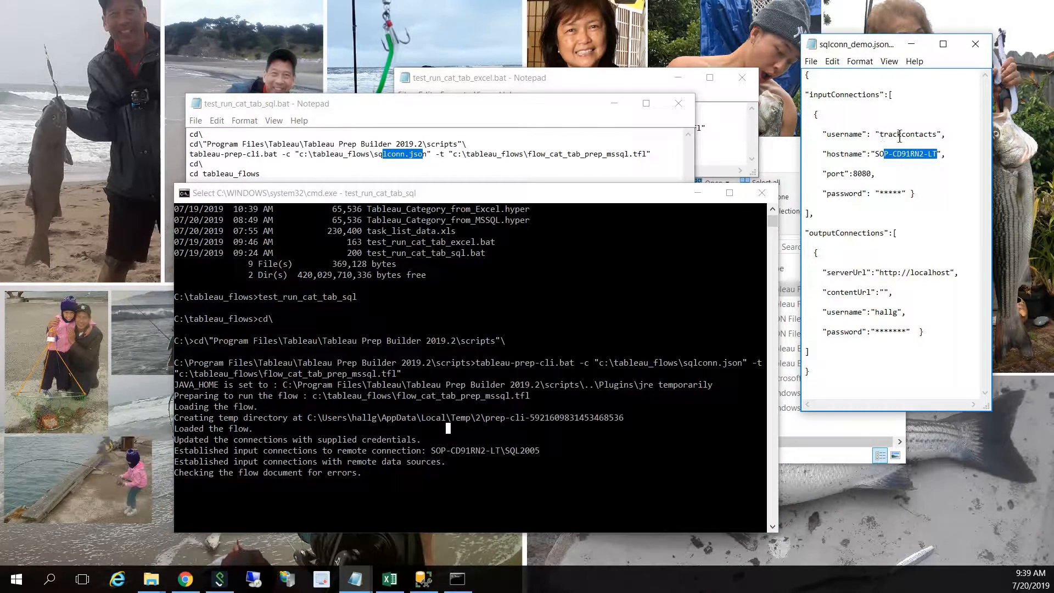
{"action": "left_click", "coordinate": [895, 157]}
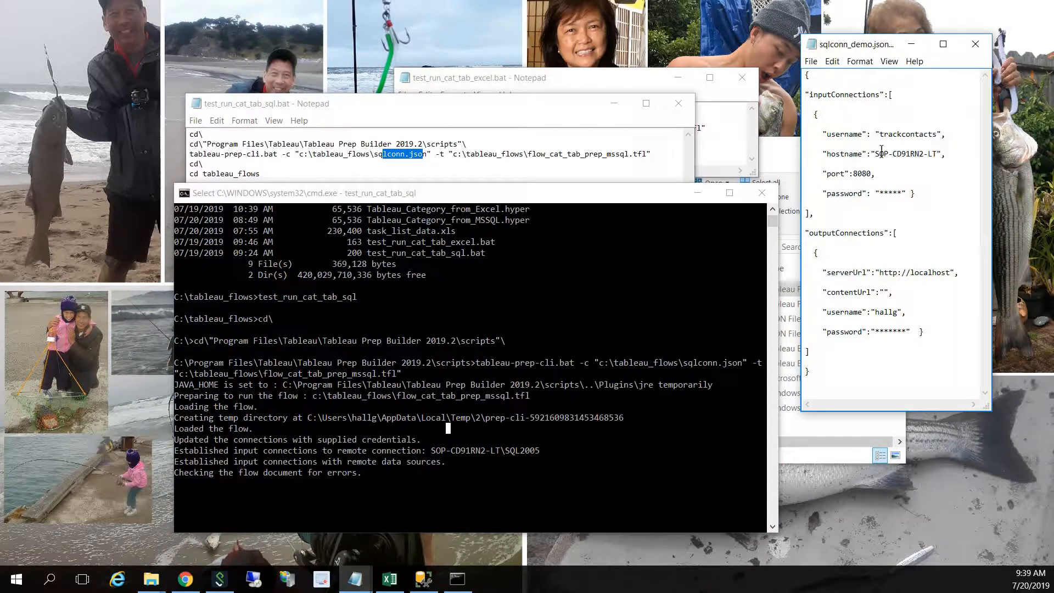
{"action": "left_click", "coordinate": [543, 451]}
{"action": "left_click", "coordinate": [536, 451]}
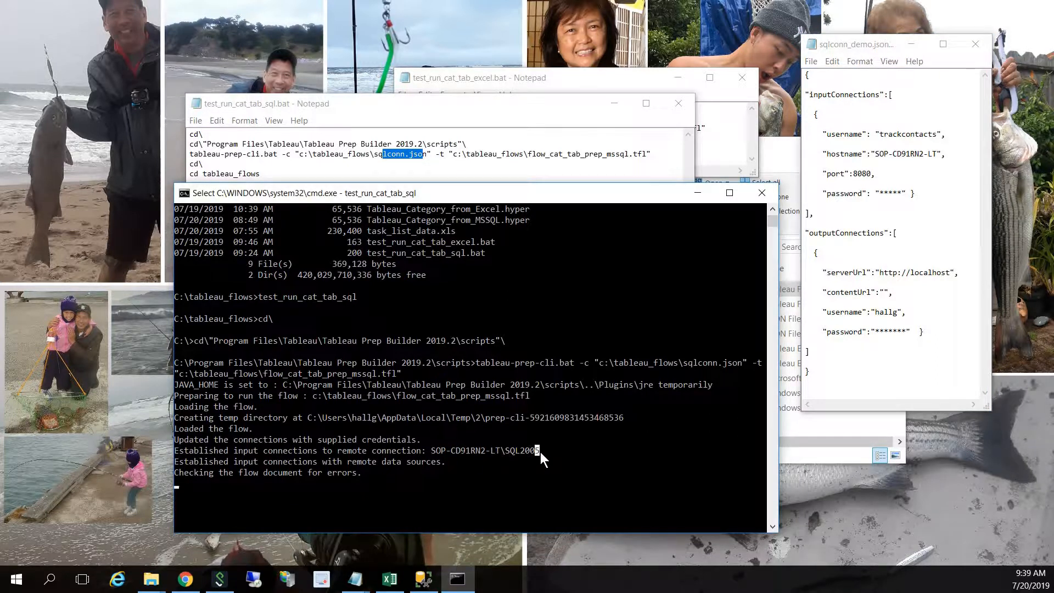
{"action": "double_click", "coordinate": [546, 451]}
{"action": "left_click", "coordinate": [621, 442]}
Step: Clear the text selection in Command Prompt so the paused flow run can continue
{"action": "scroll", "coordinate": [640, 291], "scroll_direction": "down", "scroll_amount": 1}
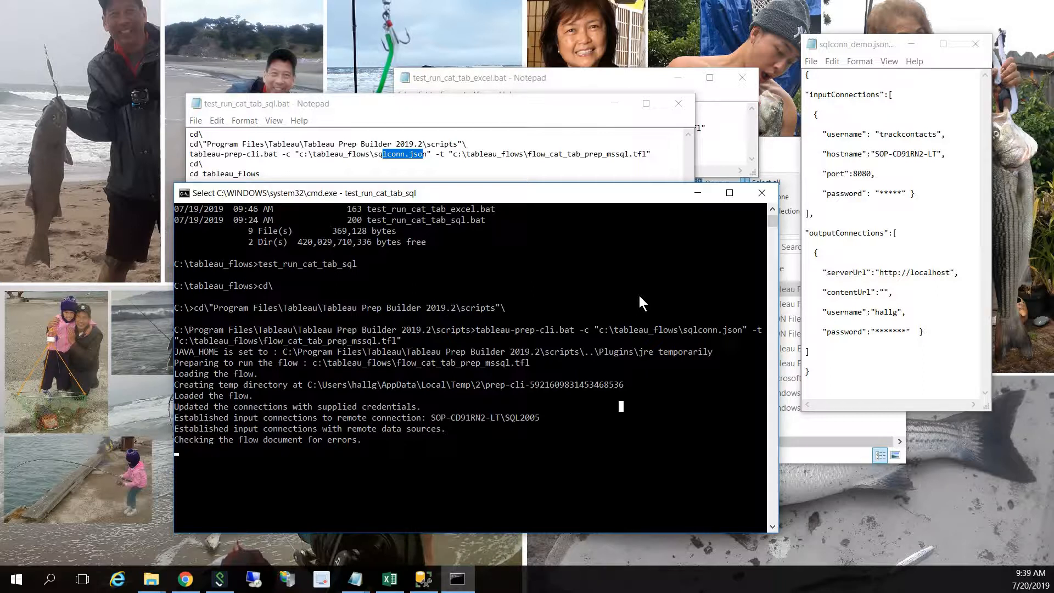
{"action": "left_click", "coordinate": [639, 296]}
{"action": "left_click", "coordinate": [659, 384]}
{"action": "left_click", "coordinate": [458, 477]}
{"action": "key", "text": "Escape"}
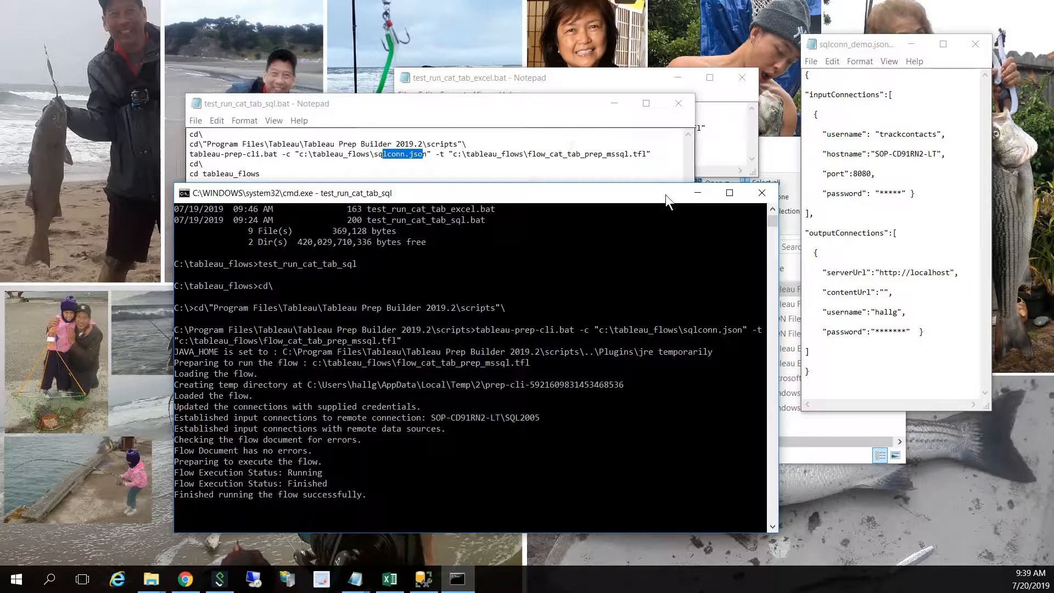
Step: Bring up the tableau_flows folder and open Tableau_Category_from_MSSQL.hyper in Tableau
{"action": "left_click", "coordinate": [773, 142]}
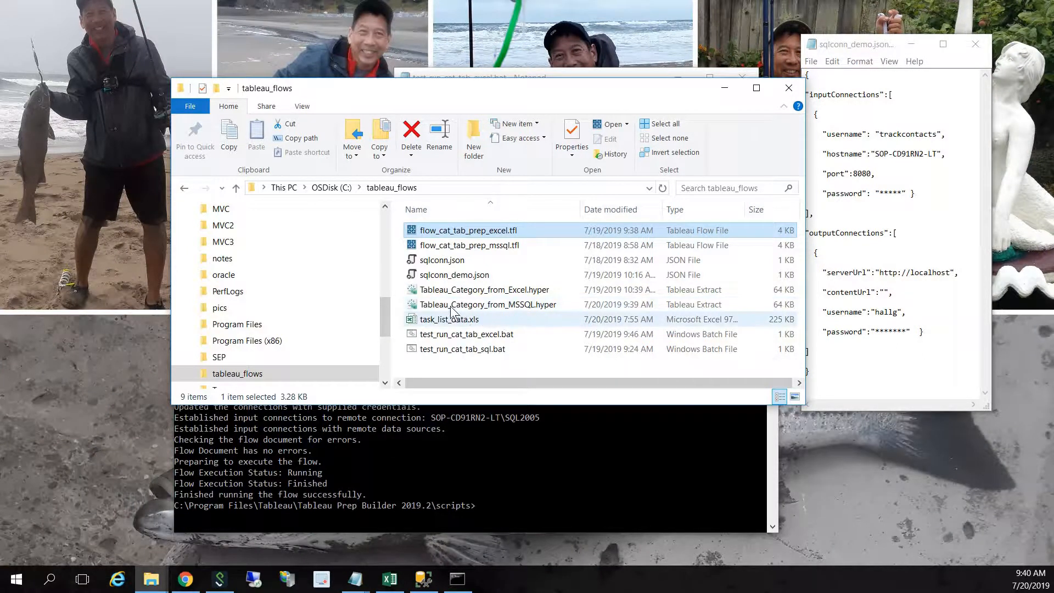
{"action": "double_click", "coordinate": [543, 304]}
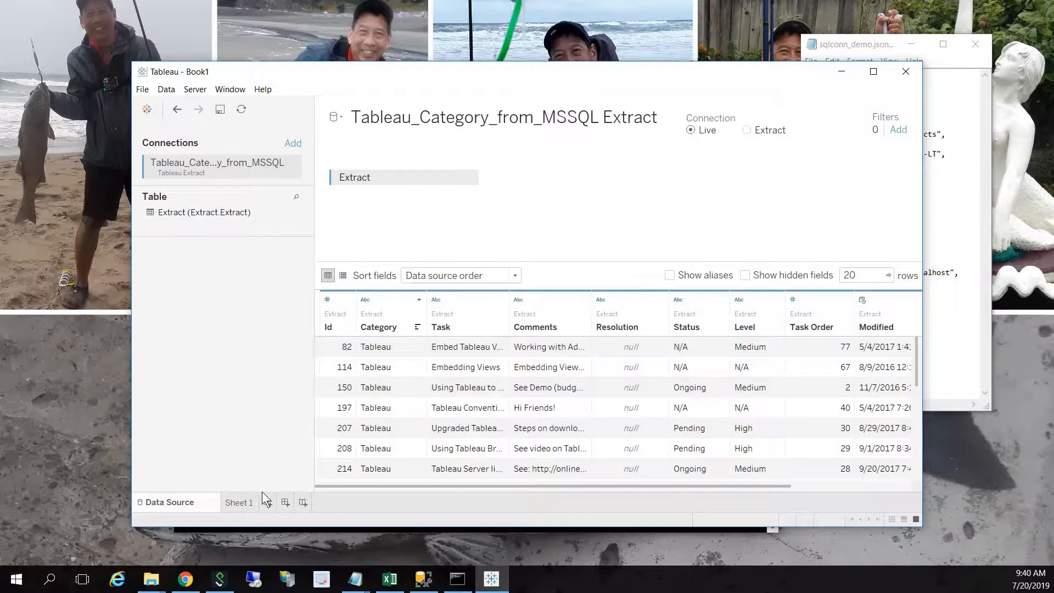
Step: Chart the extract on Sheet 1 with Number of Records on Rows and Status on Columns
{"action": "left_click", "coordinate": [236, 503]}
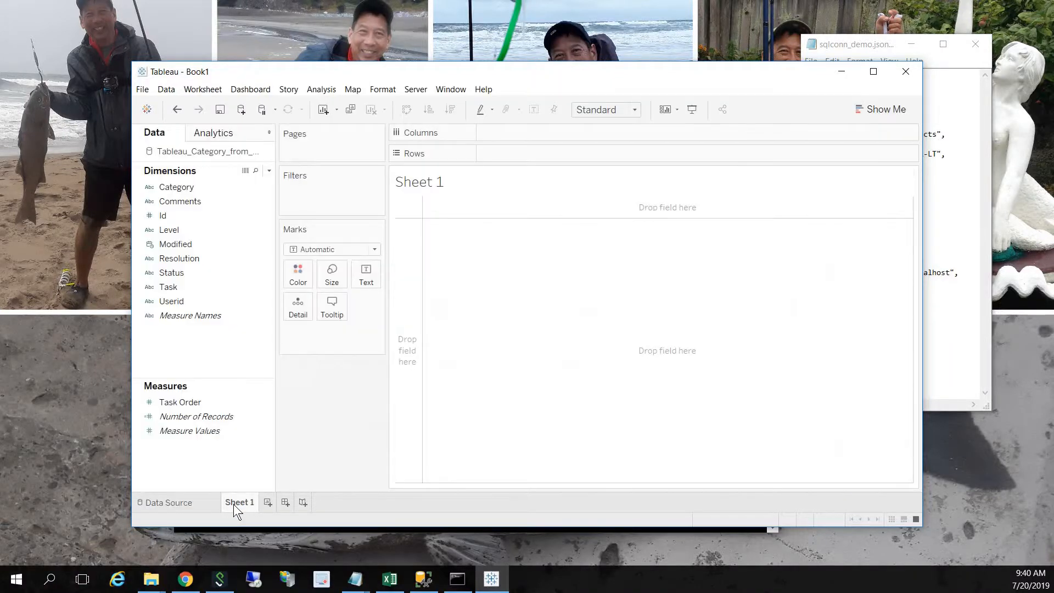
{"action": "left_click_drag", "start_coordinate": [190, 420], "coordinate": [514, 150]}
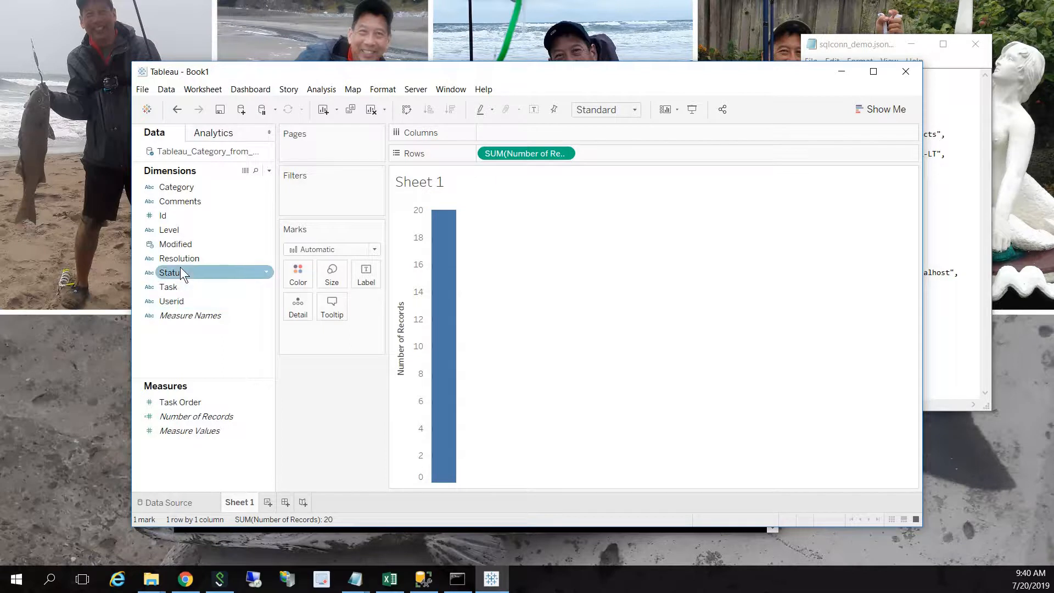
{"action": "left_click_drag", "start_coordinate": [179, 272], "coordinate": [519, 130]}
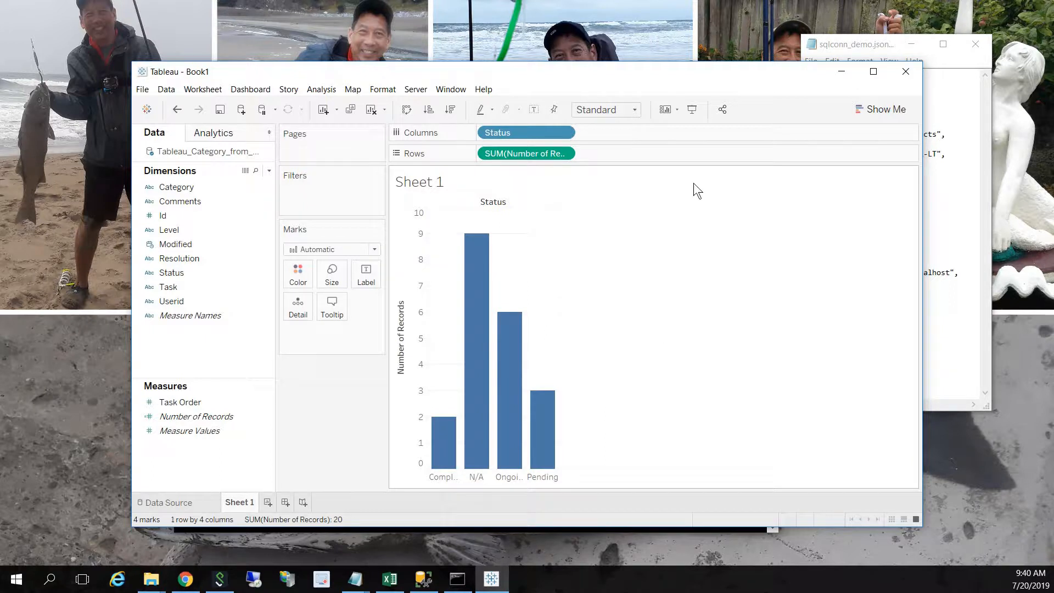
Step: Minimize the Tableau workbook, the tableau_flows folder and the Command Prompt window
{"action": "left_click", "coordinate": [843, 72]}
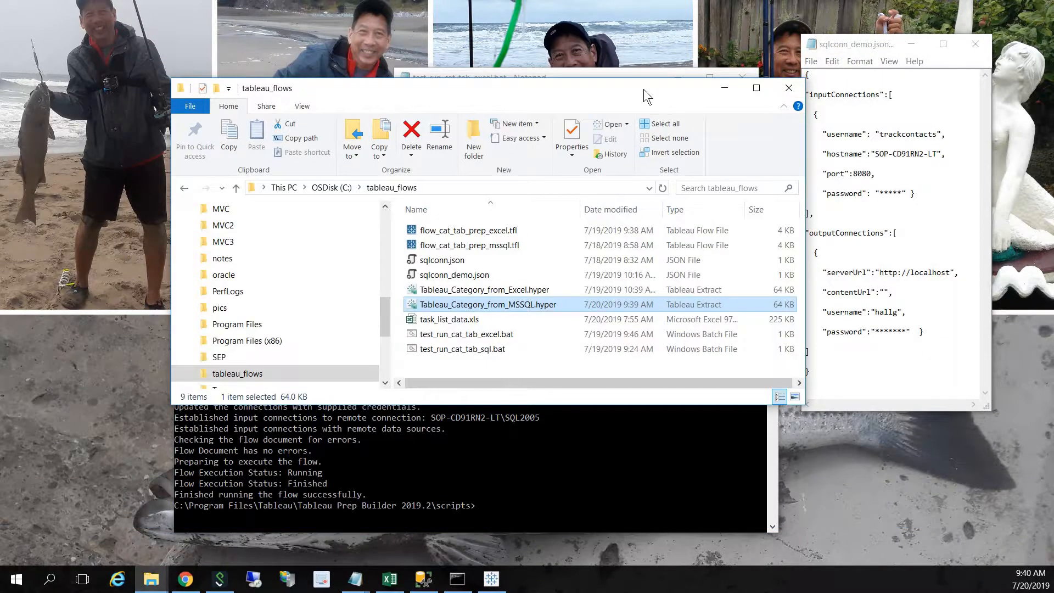
{"action": "left_click", "coordinate": [725, 89]}
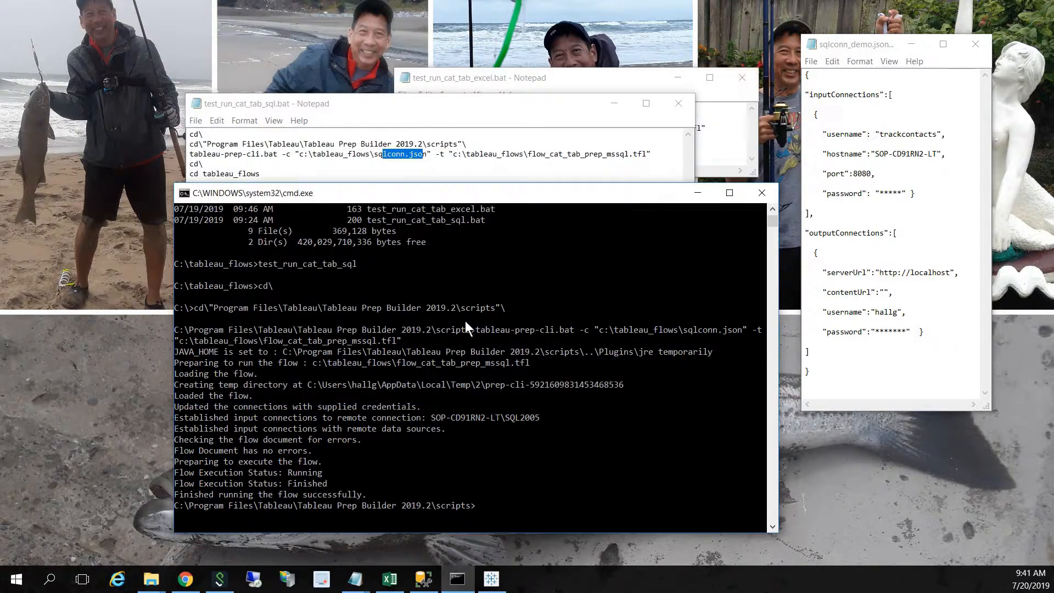
{"action": "left_click", "coordinate": [697, 193]}
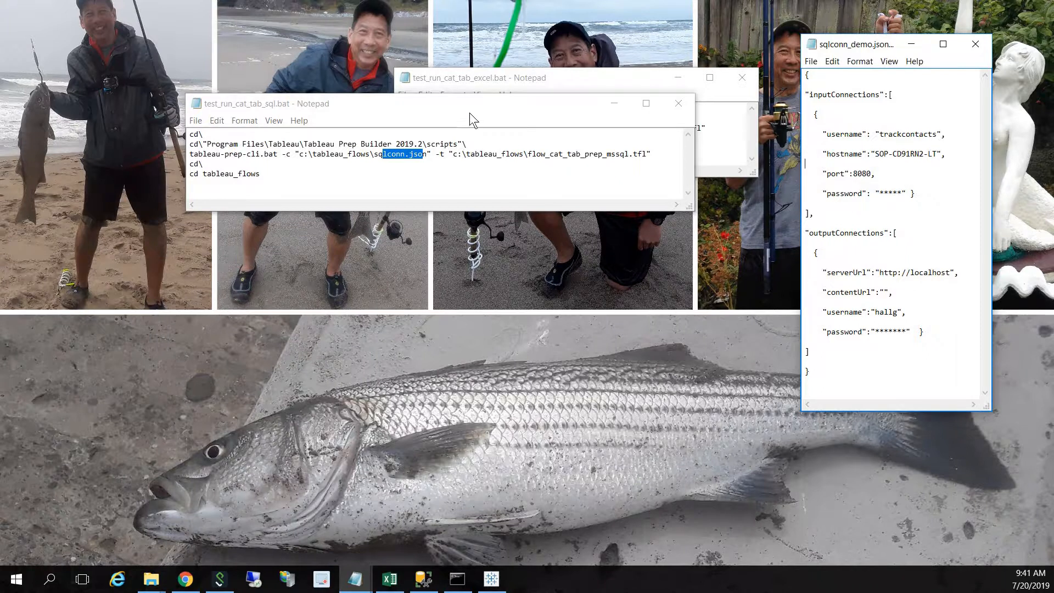
Step: Reposition and minimize the Notepad windows for test_run_cat_tab_sql.bat, test_run_cat_tab_excel.bat and sqlconn_demo.json to clear the desktop
{"action": "left_click_drag", "start_coordinate": [469, 113], "coordinate": [467, 213]}
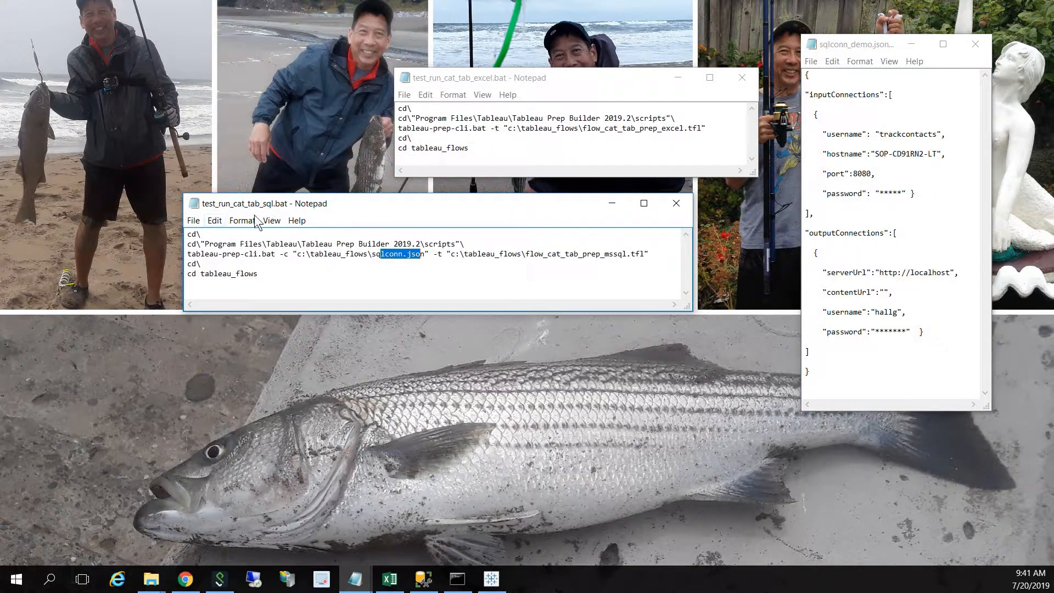
{"action": "left_click", "coordinate": [492, 286]}
{"action": "left_click", "coordinate": [612, 204]}
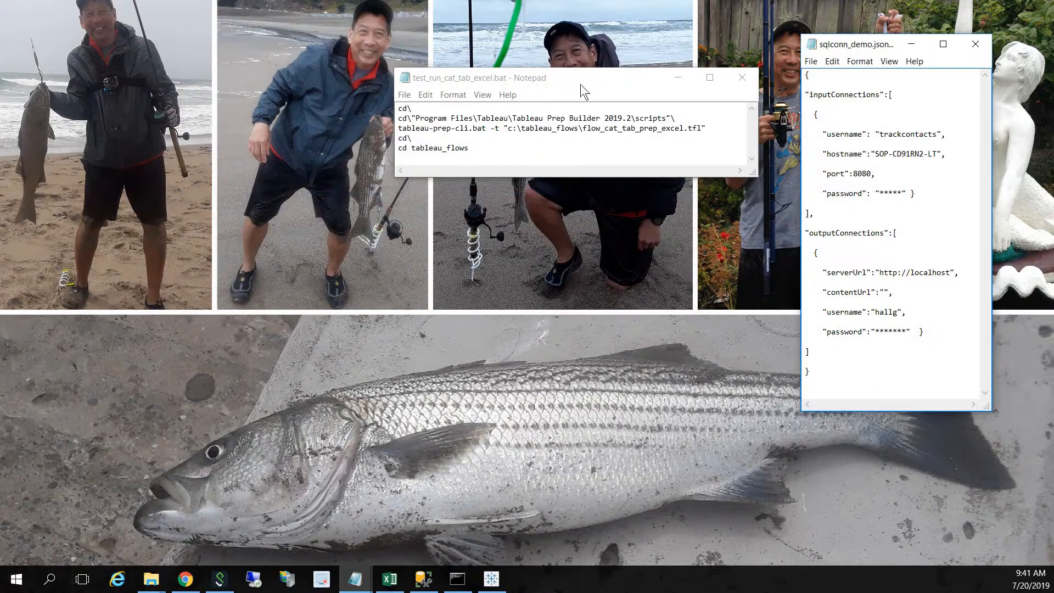
{"action": "left_click_drag", "start_coordinate": [558, 85], "coordinate": [514, 96]}
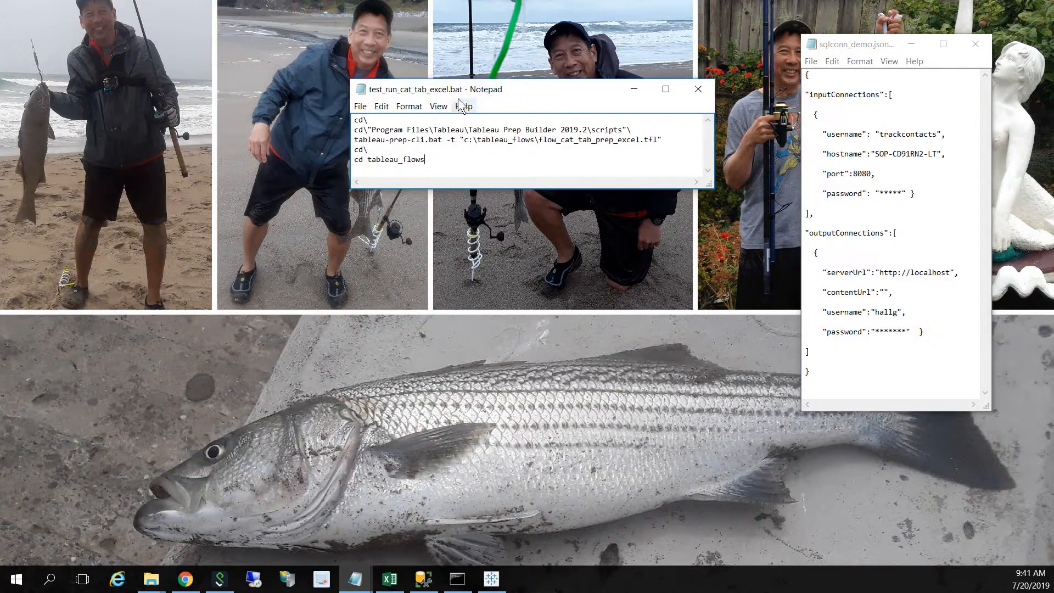
{"action": "left_click", "coordinate": [634, 89]}
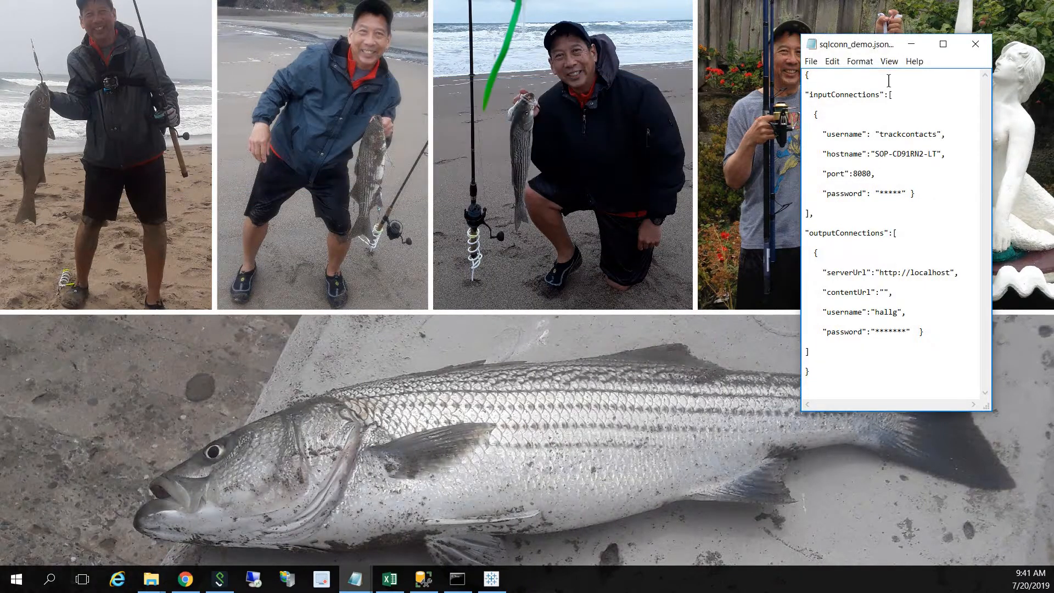
{"action": "left_click_drag", "start_coordinate": [884, 48], "coordinate": [635, 81]}
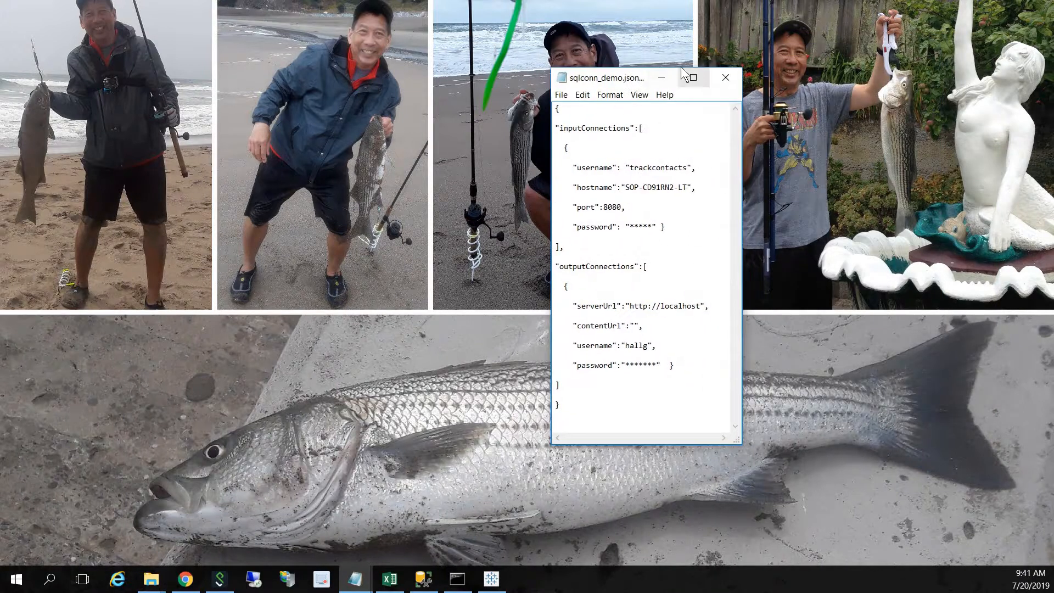
{"action": "left_click", "coordinate": [662, 77]}
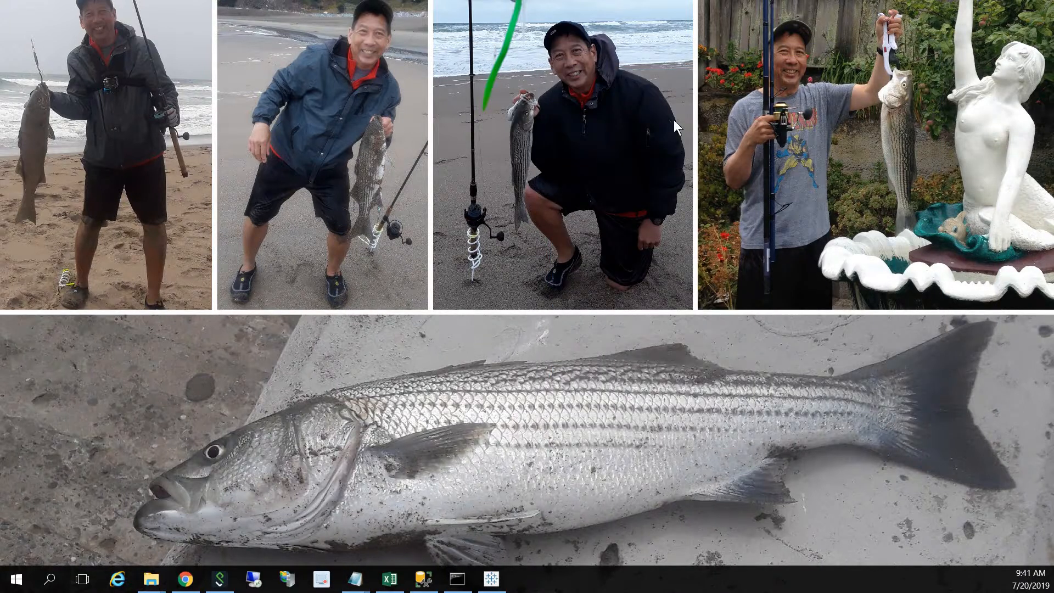